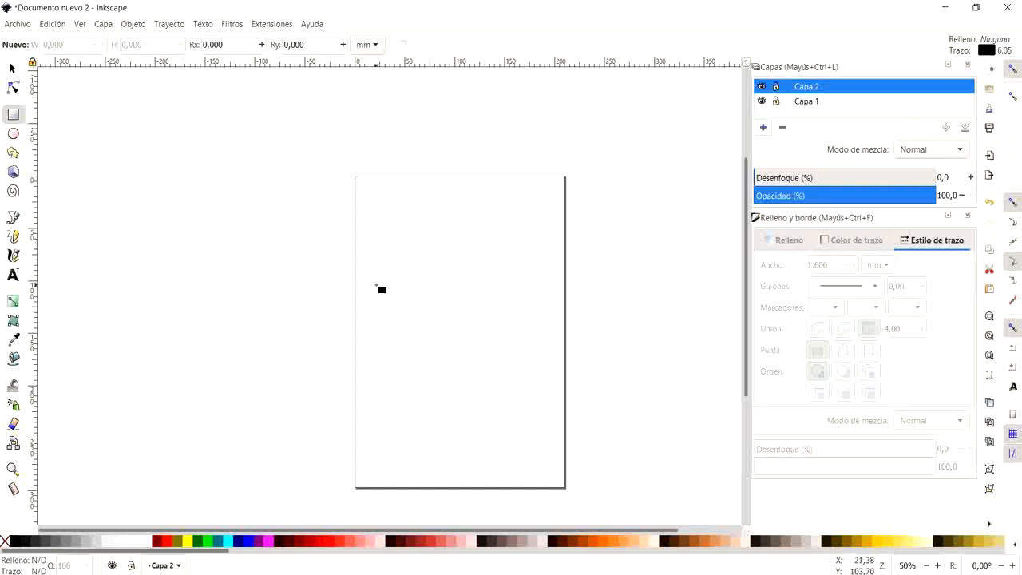
# - Draw a rectangle about 193 mm wide and 108 mm high across the middle of the page
pyautogui.moveTo(367, 277)
pyautogui.mouseDown()
pyautogui.moveTo(491, 348)
pyautogui.moveTo(550, 347)
pyautogui.mouseUp()
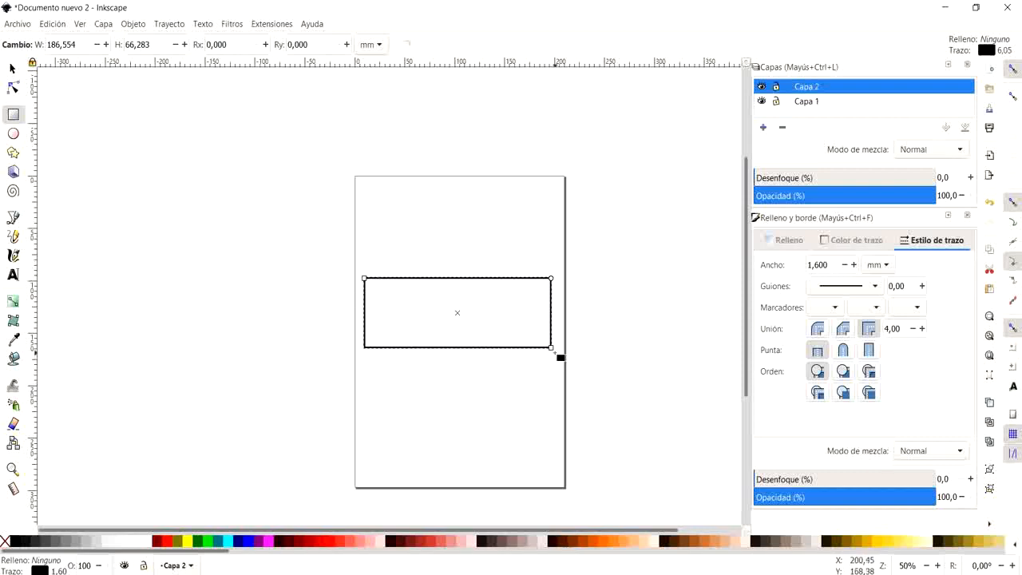
pyautogui.moveTo(551, 348); pyautogui.dragTo(558, 391)
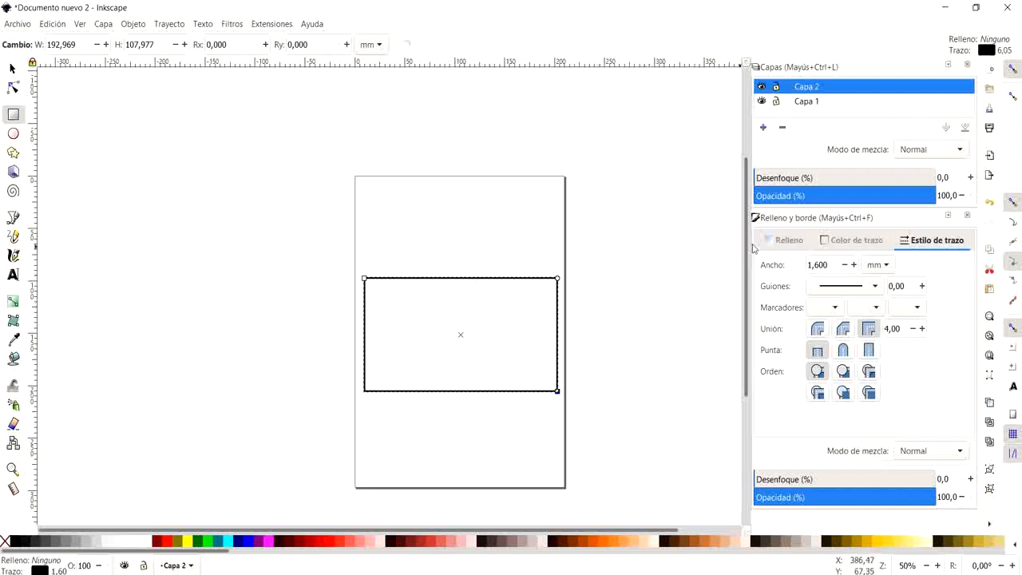
# - Try a uniform green fill on the rectangle, remove it, and test the red value of its outline color
pyautogui.click(787, 241)
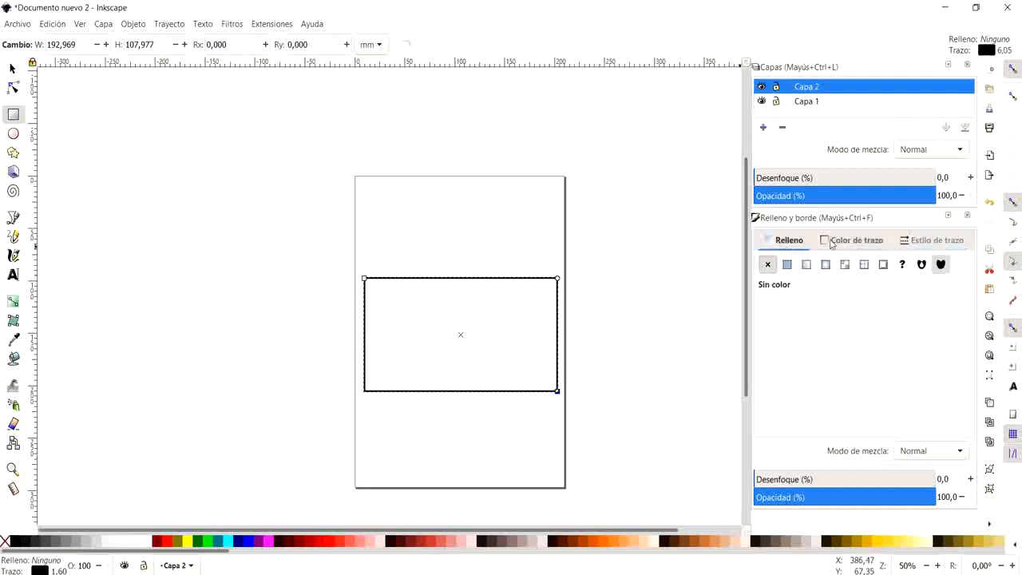
pyautogui.click(787, 264)
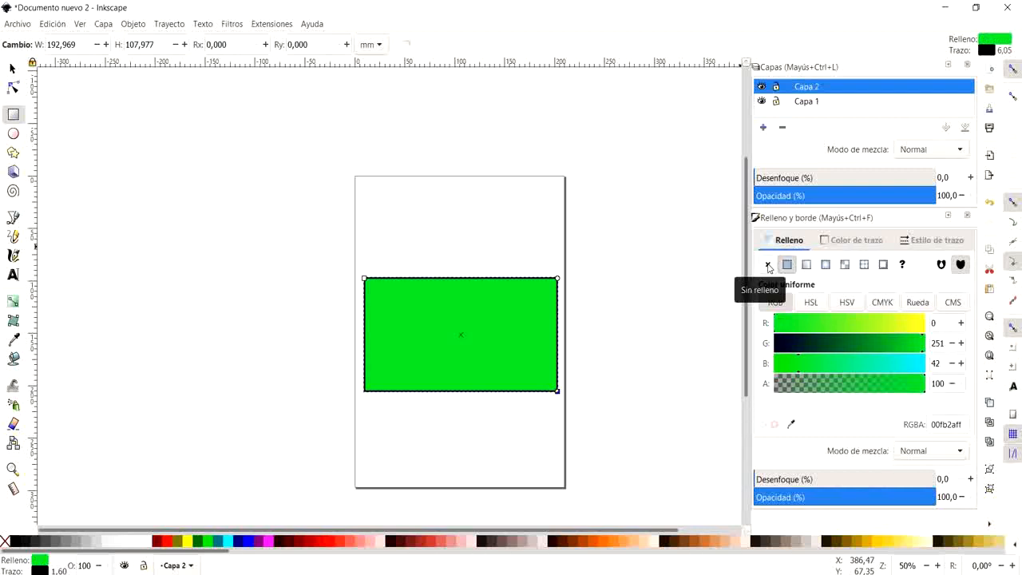
pyautogui.click(768, 265)
pyautogui.click(844, 244)
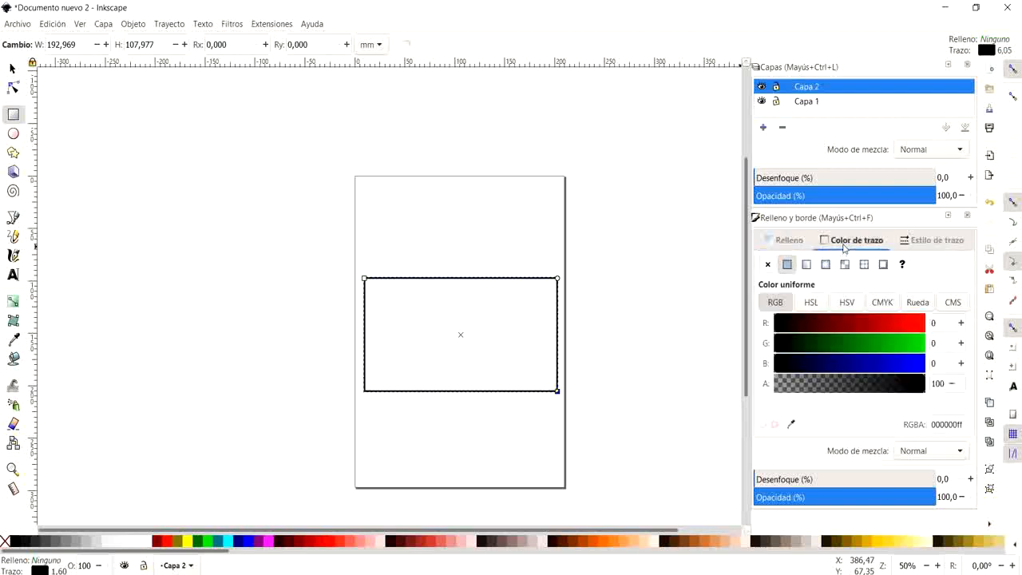
pyautogui.moveTo(874, 324)
pyautogui.mouseDown()
pyautogui.moveTo(910, 325)
pyautogui.moveTo(773, 324)
pyautogui.mouseUp()
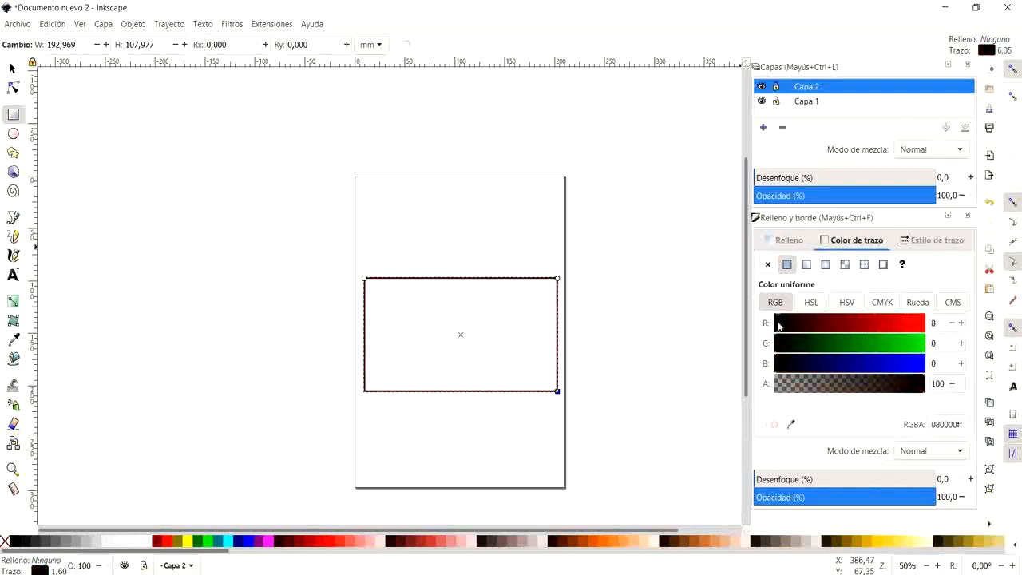
# - Set the rectangle's stroke width to 3.5 mm
pyautogui.click(930, 242)
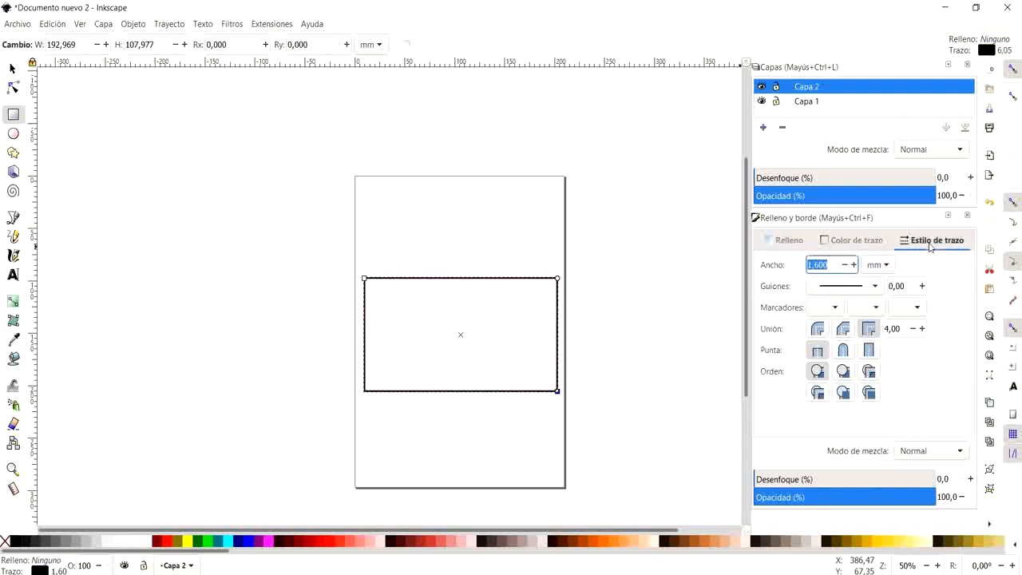
pyautogui.click(846, 265)
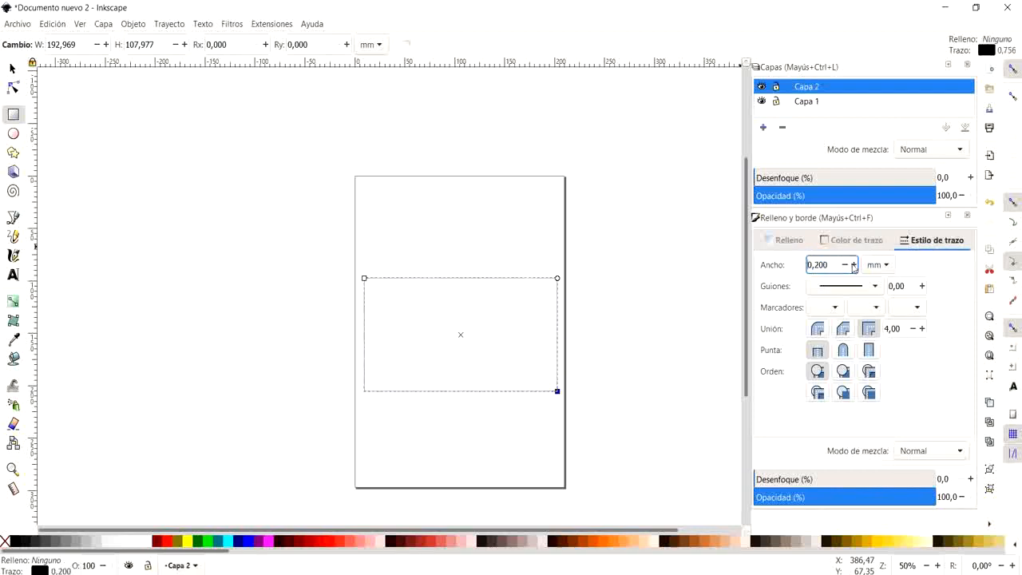
pyautogui.click(854, 265)
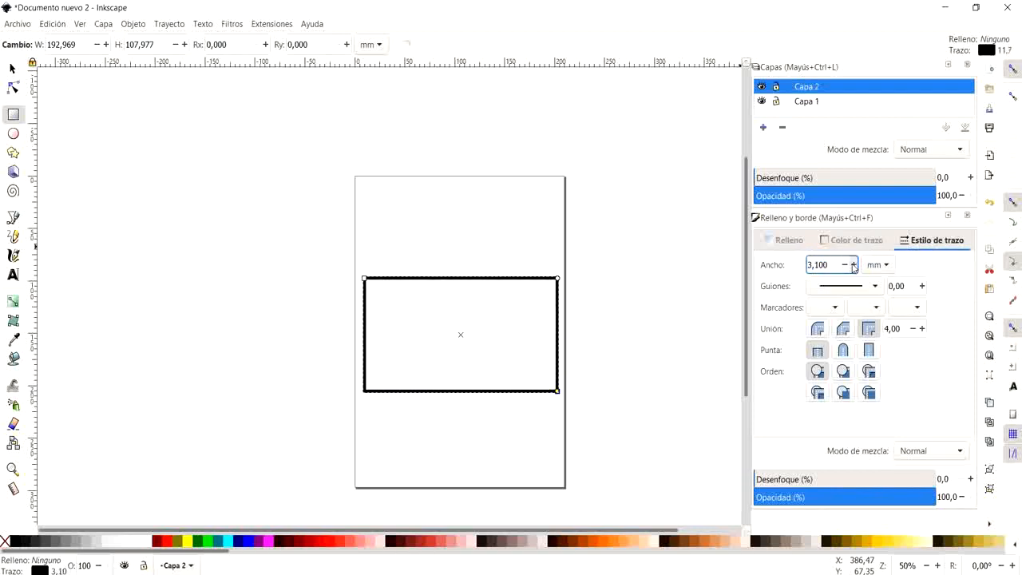
pyautogui.click(853, 265)
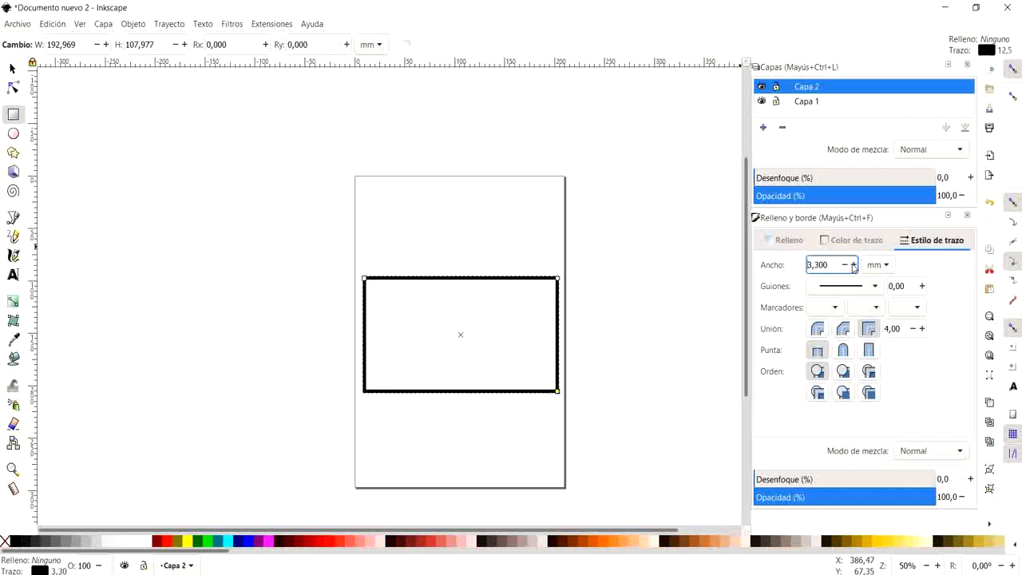
# - Give the rectangle a uniform green fill (00fb2aff) and deselect it
pyautogui.click(779, 240)
pyautogui.click(787, 265)
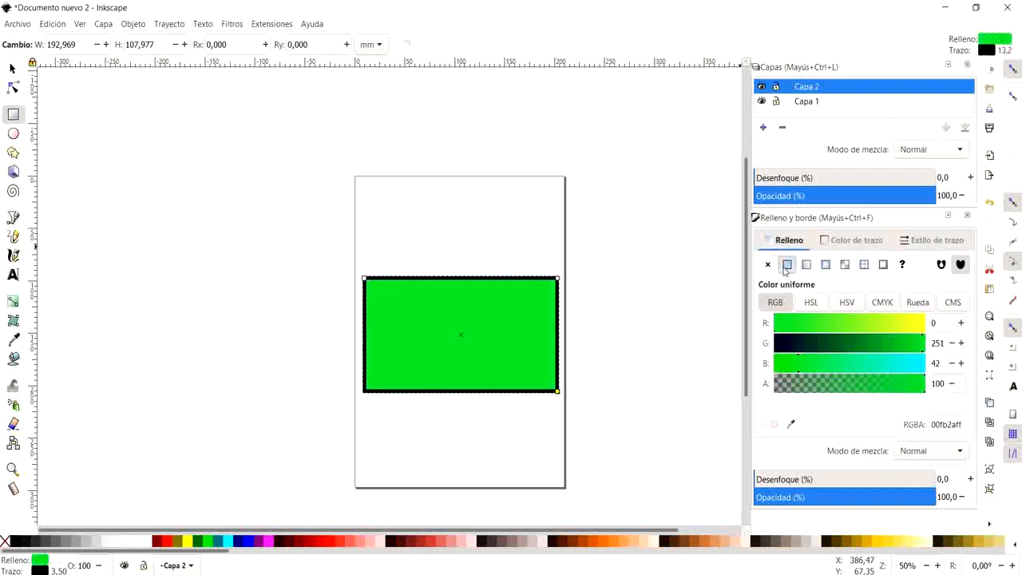
pyautogui.click(665, 247)
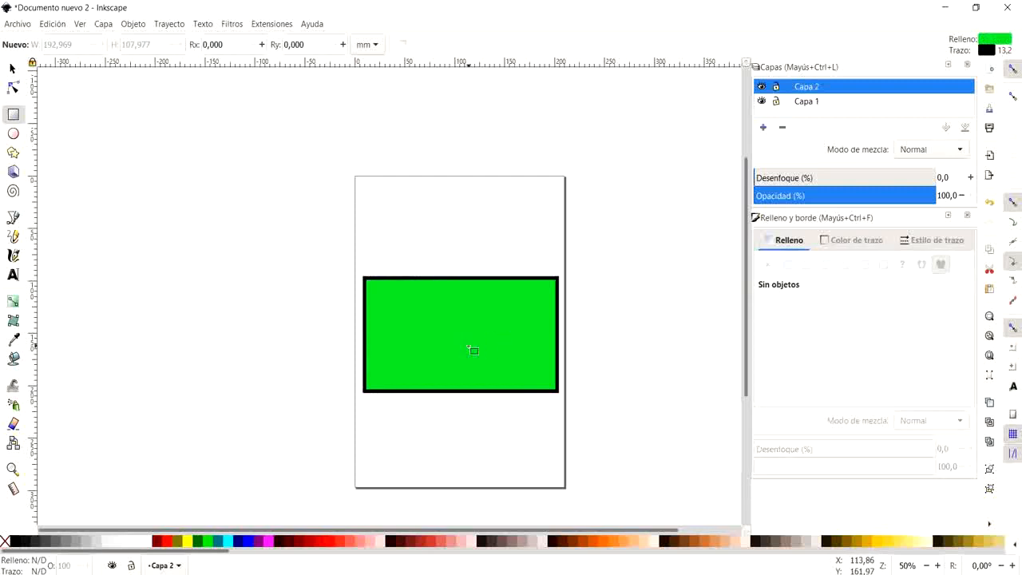
# - Draw a red ellipse (d40000ff) with radii of about 47 by 37 mm overlapping the middle of the rectangle's upper edge
pyautogui.click(13, 133)
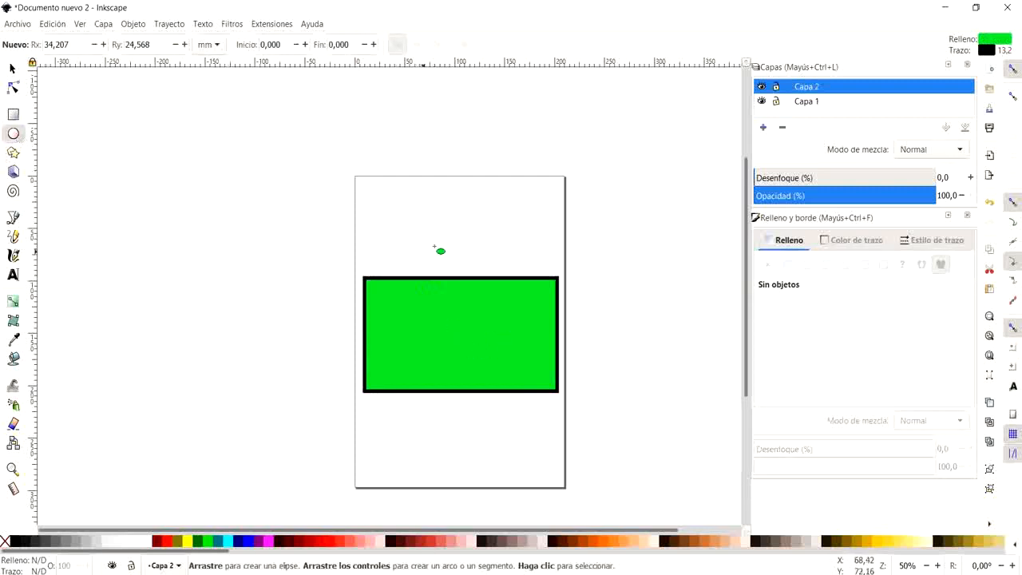
pyautogui.click(319, 546)
pyautogui.moveTo(418, 237); pyautogui.dragTo(514, 318)
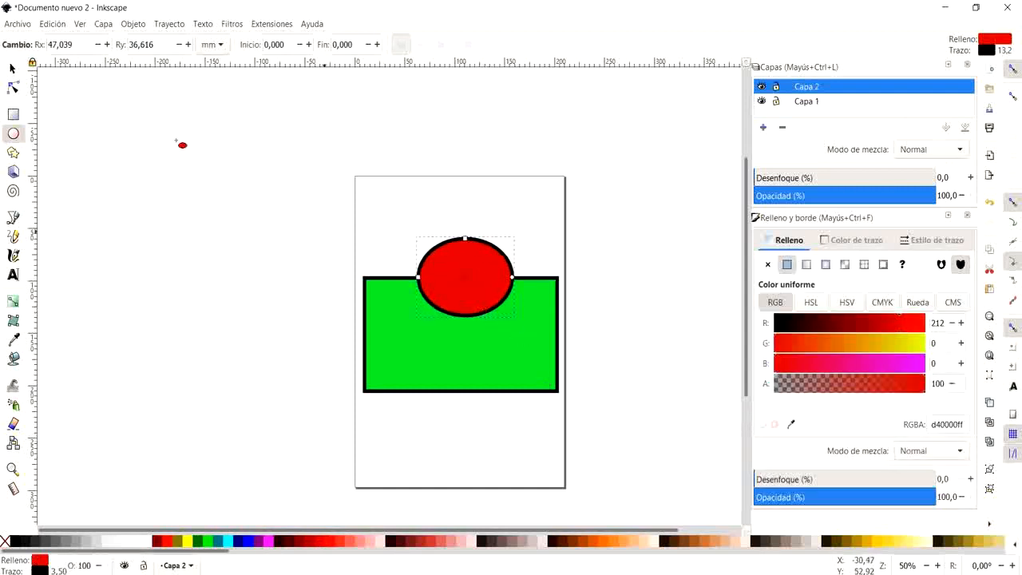
# - Move the red ellipse to X 59.187 mm, Y 63.464 mm, over the rectangle's upper edge
pyautogui.click(12, 69)
pyautogui.moveTo(454, 267); pyautogui.dragTo(450, 291)
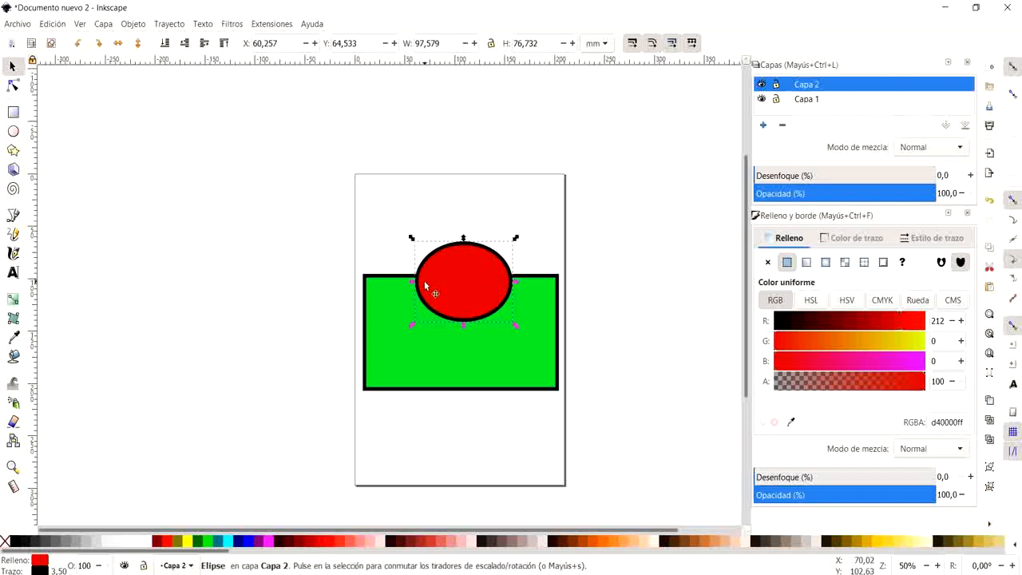
pyautogui.click(446, 293)
pyautogui.moveTo(446, 293); pyautogui.dragTo(443, 293)
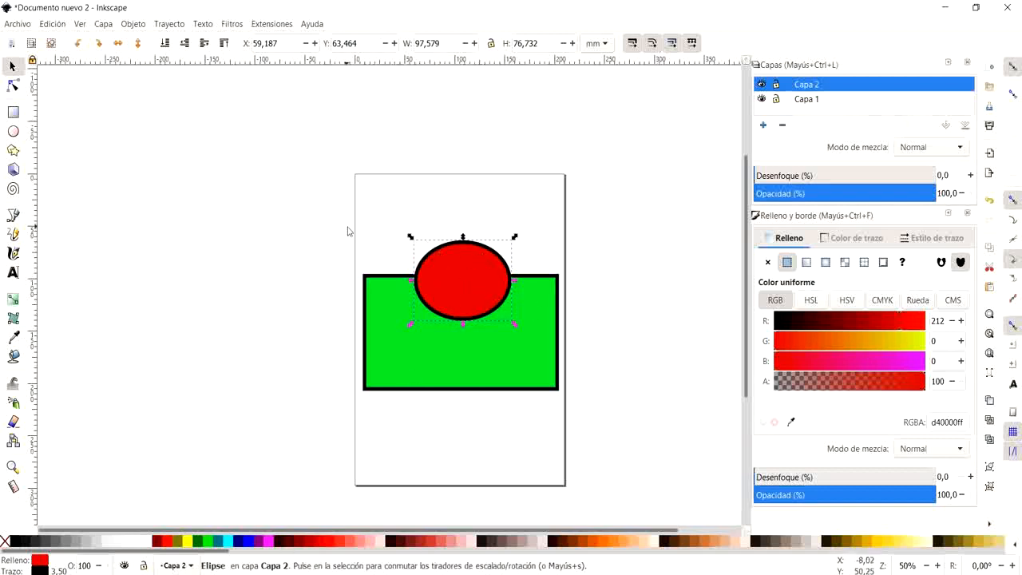
pyautogui.moveTo(348, 215); pyautogui.dragTo(594, 418)
pyautogui.click(531, 231)
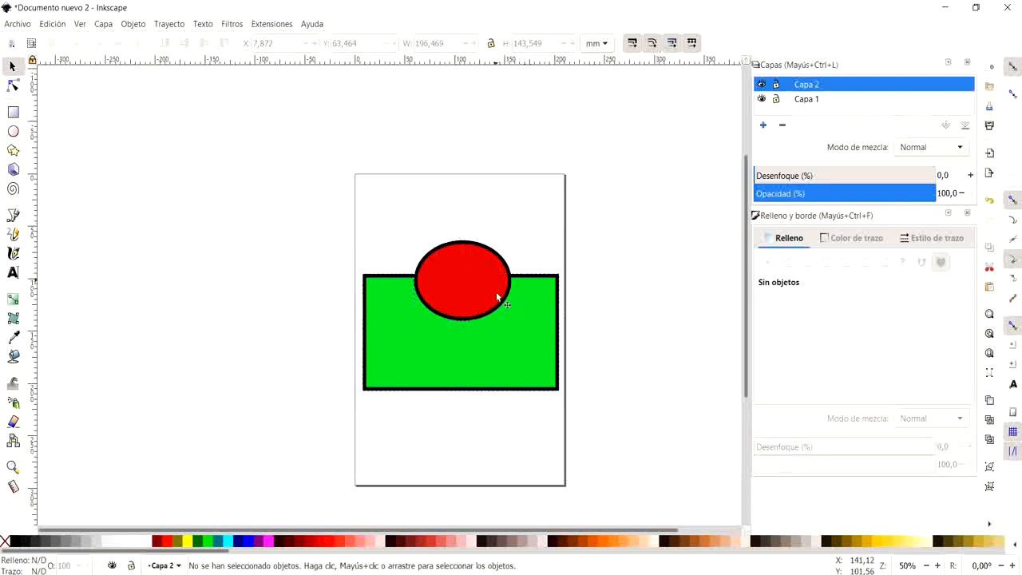
pyautogui.click(532, 335)
pyautogui.click(484, 254)
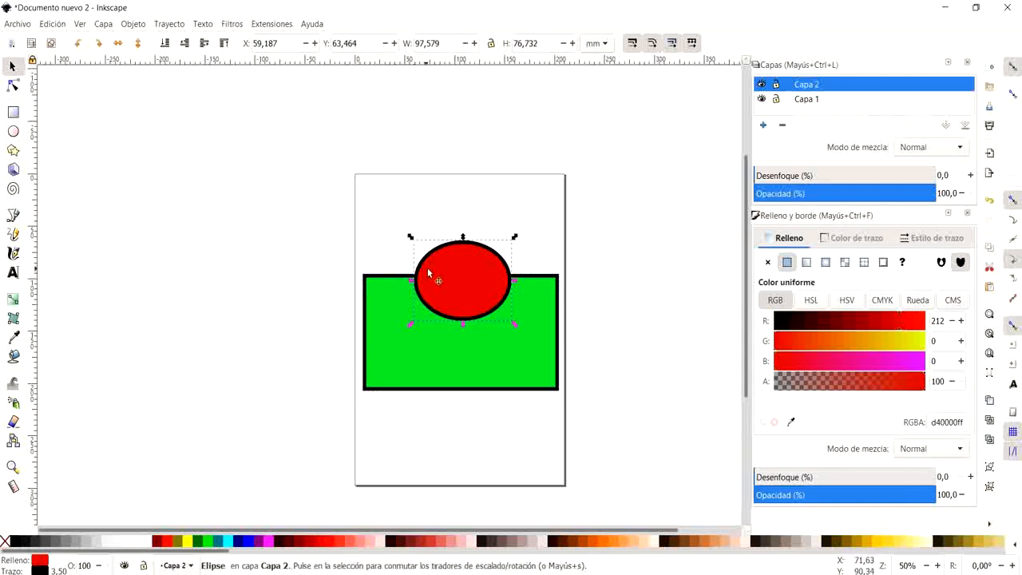
pyautogui.click(390, 300)
pyautogui.click(444, 258)
pyautogui.moveTo(345, 213); pyautogui.dragTo(594, 411)
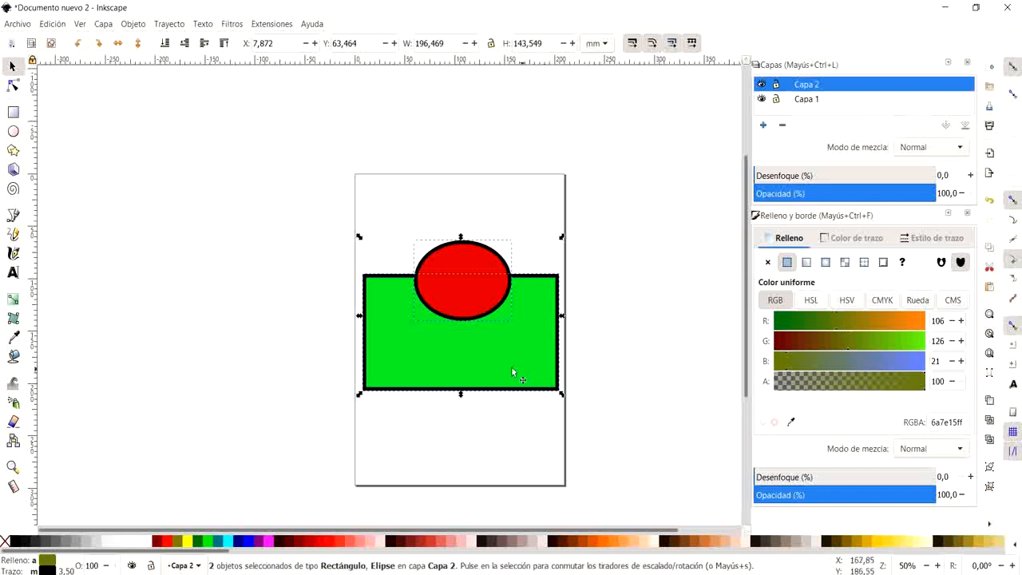
pyautogui.click(513, 215)
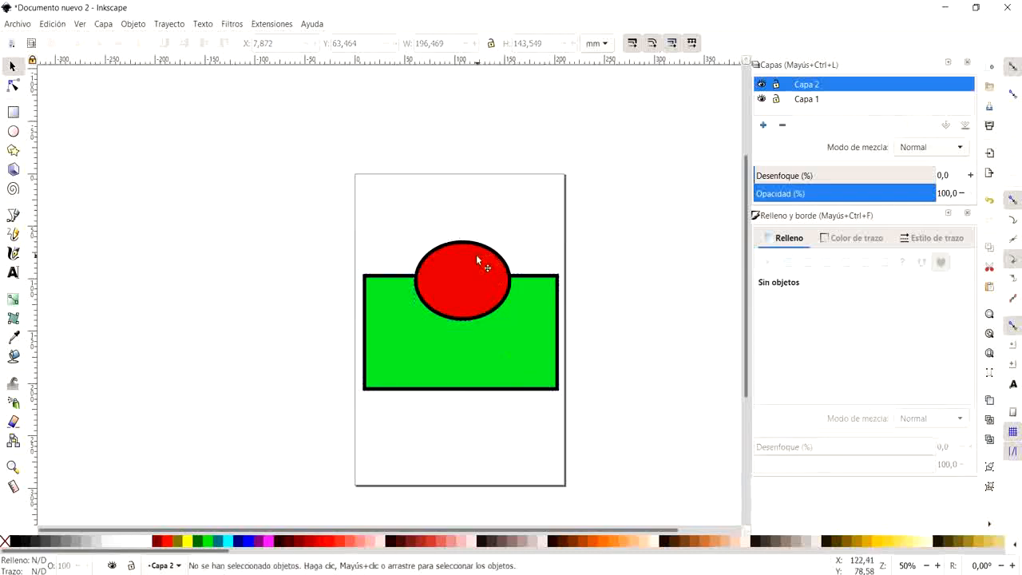
# - Shift the red ellipse to X 59.722 mm, Y 63.464 mm and subtract it from the green rectangle with a Difference operation
pyautogui.moveTo(479, 260)
pyautogui.mouseDown()
pyautogui.moveTo(473, 244)
pyautogui.moveTo(476, 251)
pyautogui.mouseUp()
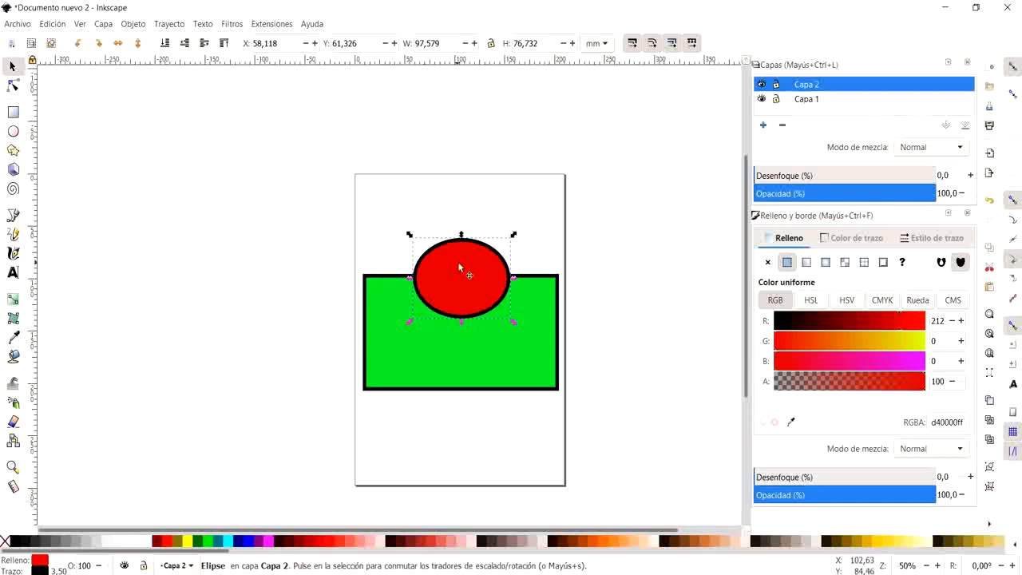
pyautogui.moveTo(481, 257)
pyautogui.mouseDown()
pyautogui.moveTo(472, 252)
pyautogui.moveTo(483, 260)
pyautogui.mouseUp()
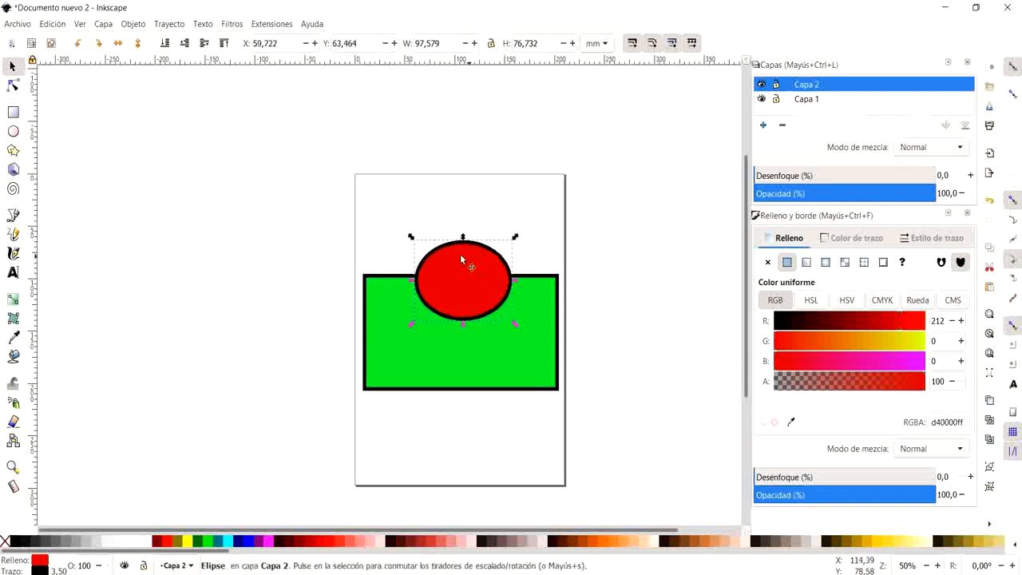
pyautogui.moveTo(328, 207); pyautogui.dragTo(595, 412)
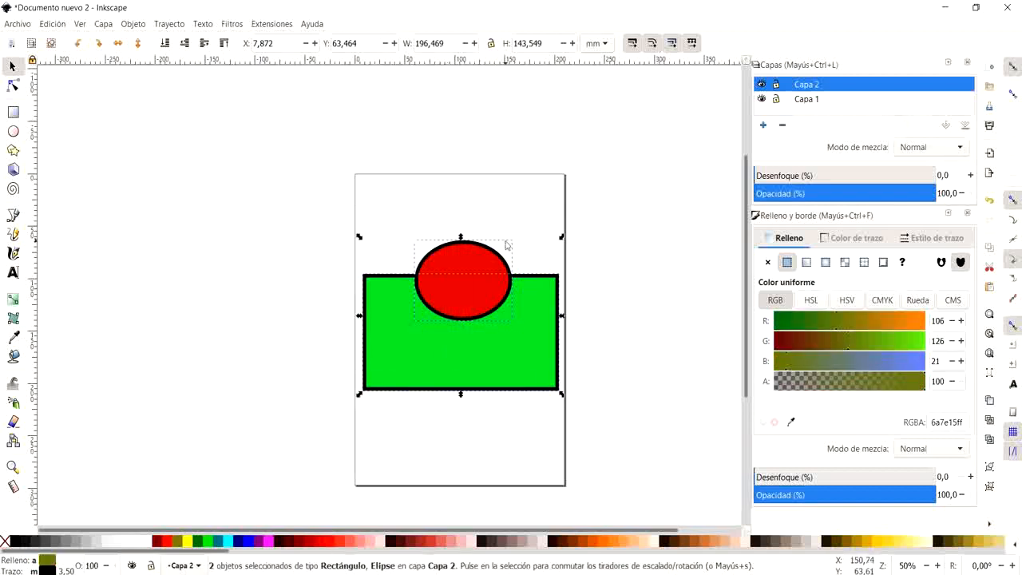
pyautogui.click(162, 31)
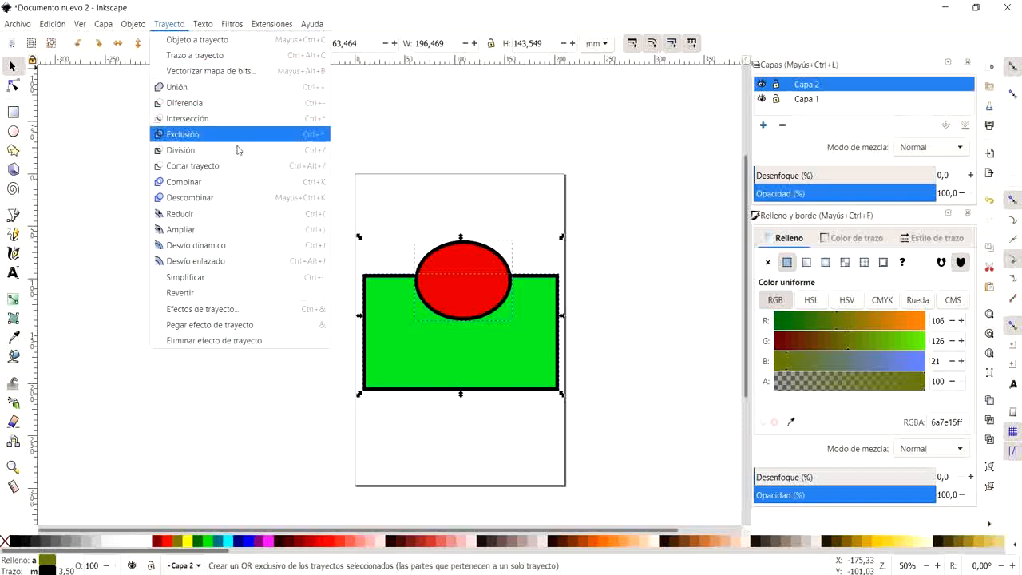
pyautogui.click(202, 108)
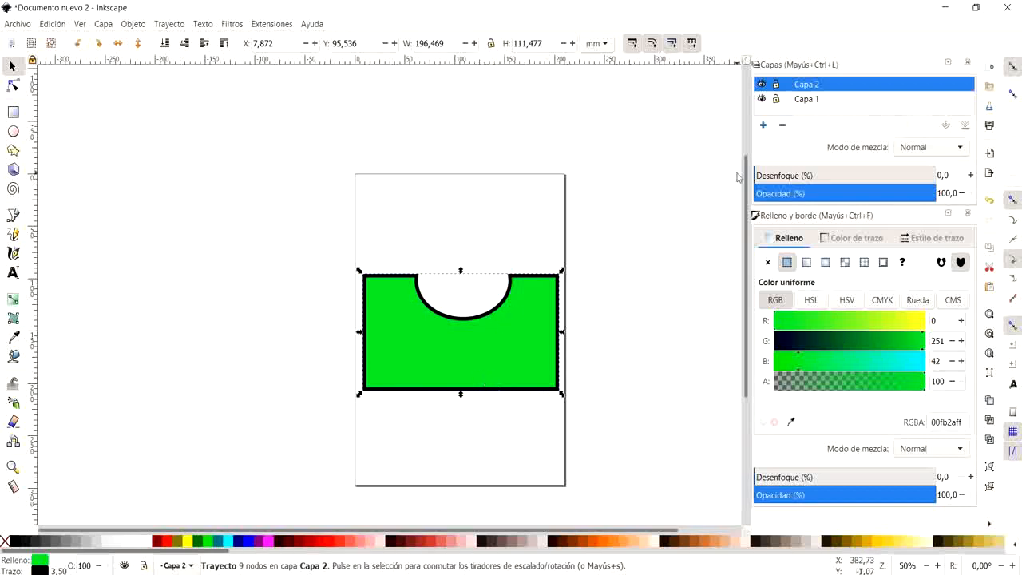
# - Toggle the visibility of layers Capa 2 and Capa 1 to check their contents, leaving both layers shown
pyautogui.click(761, 84)
pyautogui.click(762, 84)
pyautogui.click(763, 99)
pyautogui.click(761, 85)
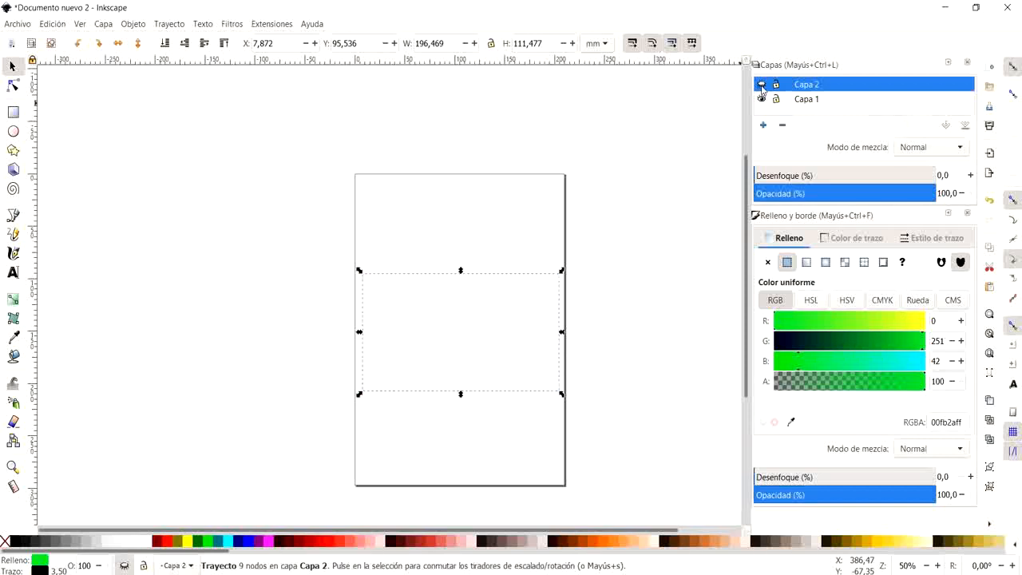
pyautogui.click(761, 85)
pyautogui.click(761, 85)
pyautogui.click(761, 84)
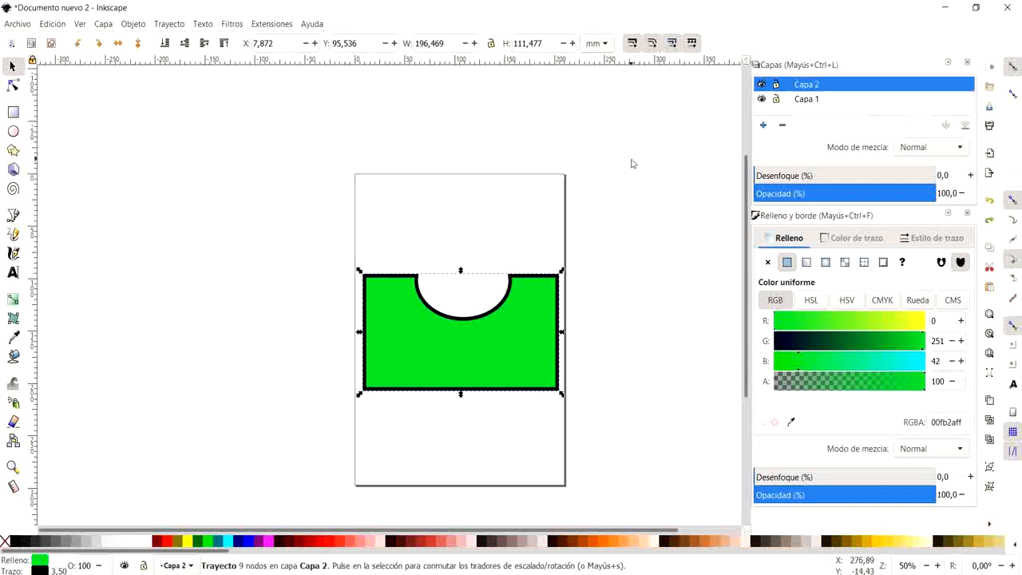
# - Undo the Difference operation and move the red ellipse to X 59.187 mm, Y 63.464 mm
pyautogui.click(548, 237)
pyautogui.click(443, 258)
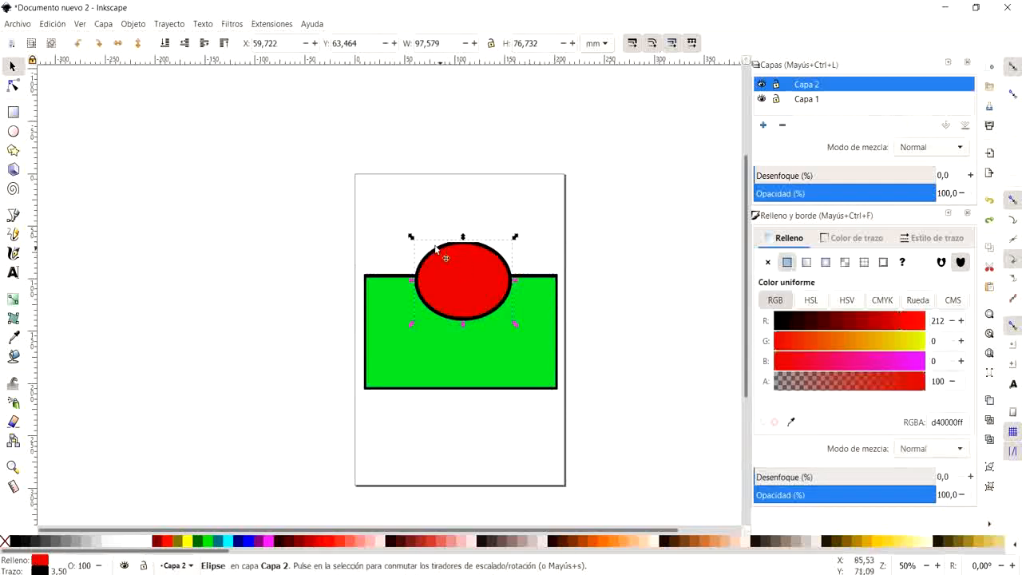
pyautogui.moveTo(442, 242); pyautogui.dragTo(472, 261)
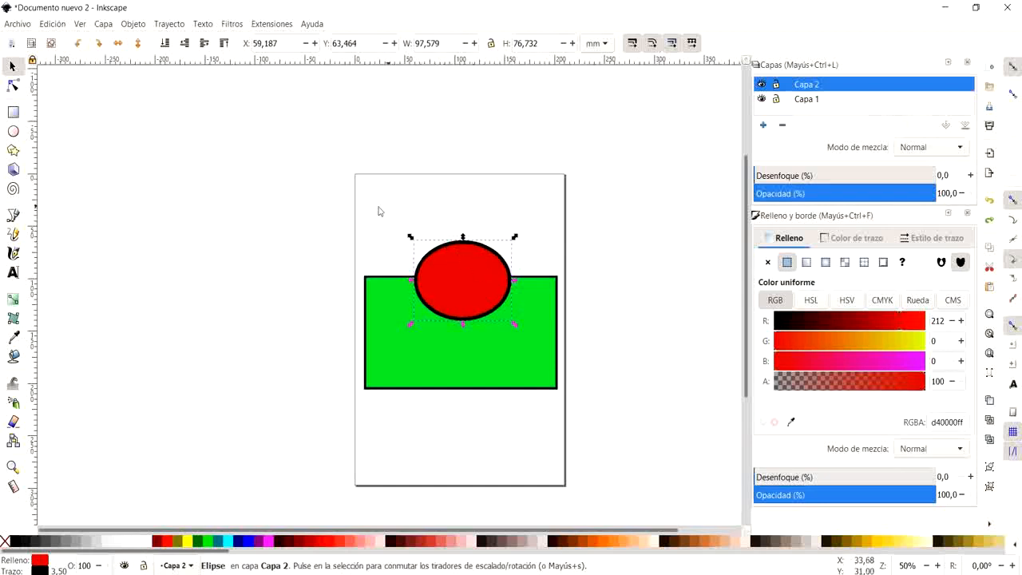
# - Merge the red ellipse and the green rectangle into a single shape with a Union operation
pyautogui.moveTo(336, 221); pyautogui.dragTo(604, 424)
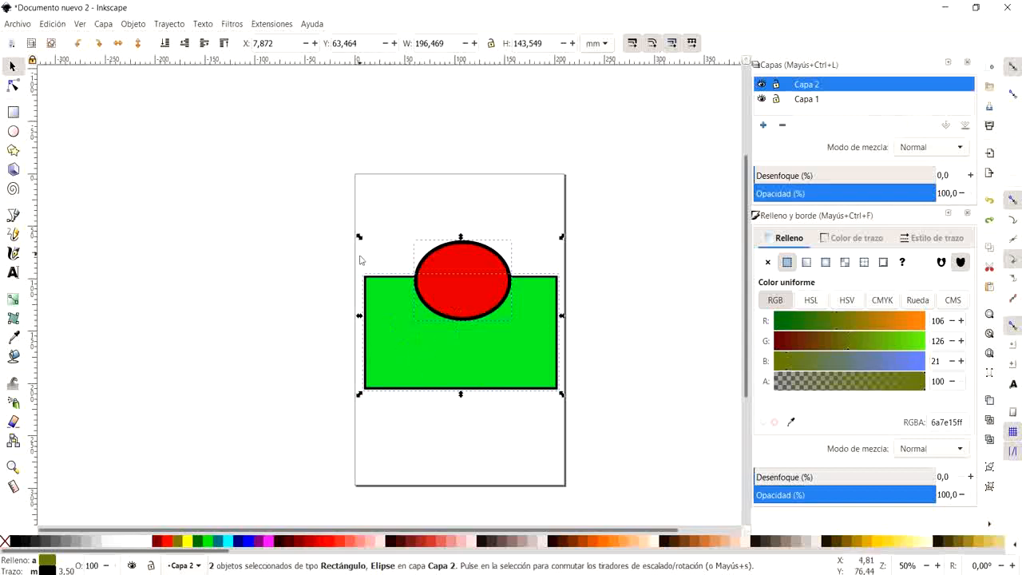
pyautogui.click(162, 25)
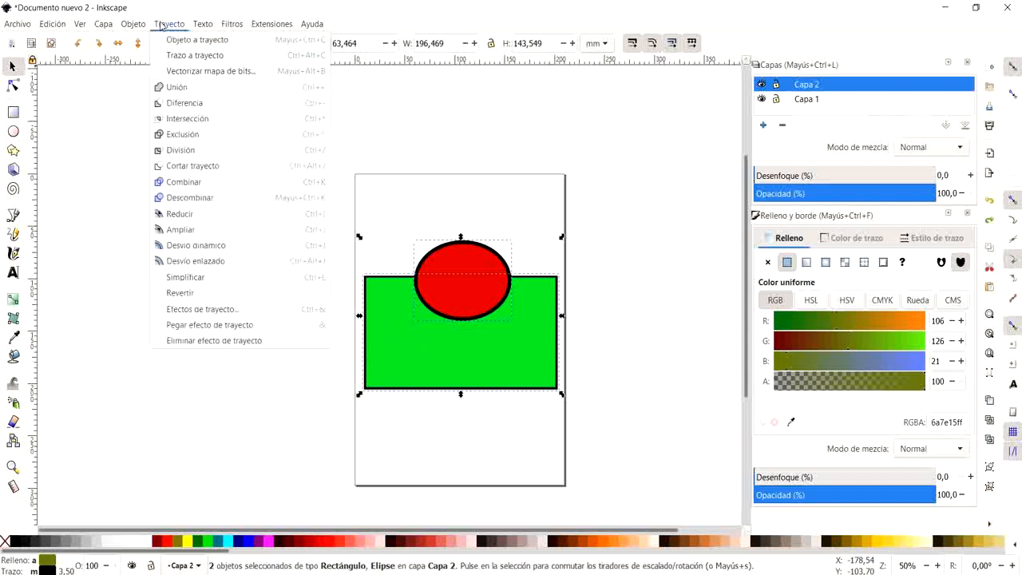
pyautogui.click(179, 93)
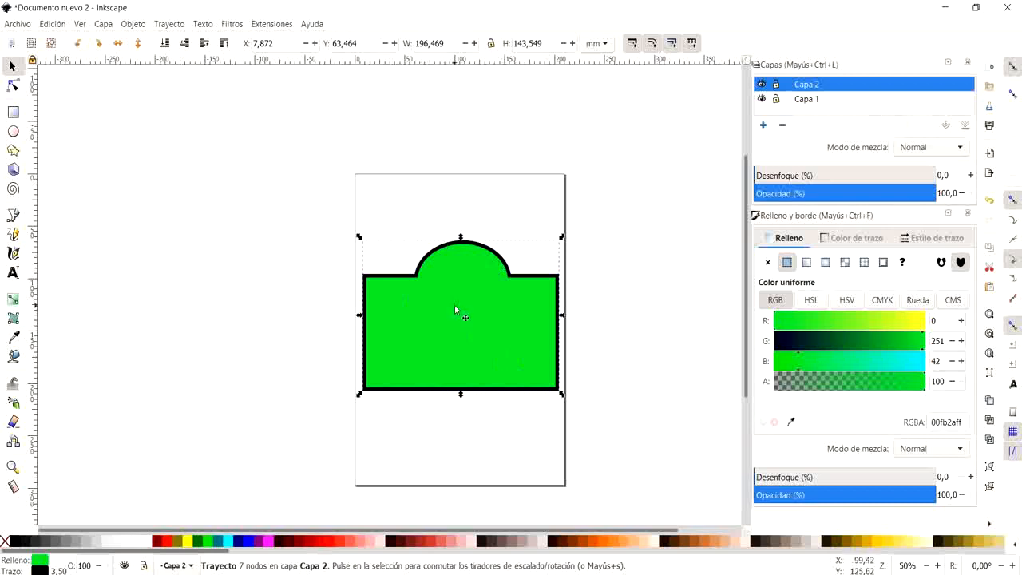
# - Move the merged shape to X 10.010 mm, Y 67.205 mm and fill it with pale pink (f4d7d7ff)
pyautogui.moveTo(460, 309)
pyautogui.mouseDown()
pyautogui.moveTo(484, 274)
pyautogui.moveTo(463, 305)
pyautogui.mouseUp()
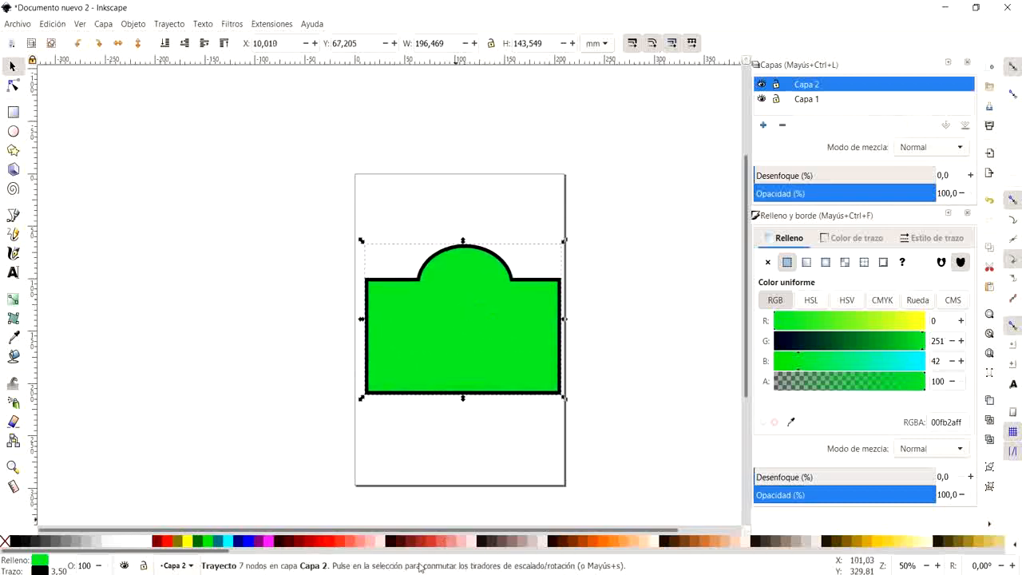
pyautogui.click(468, 543)
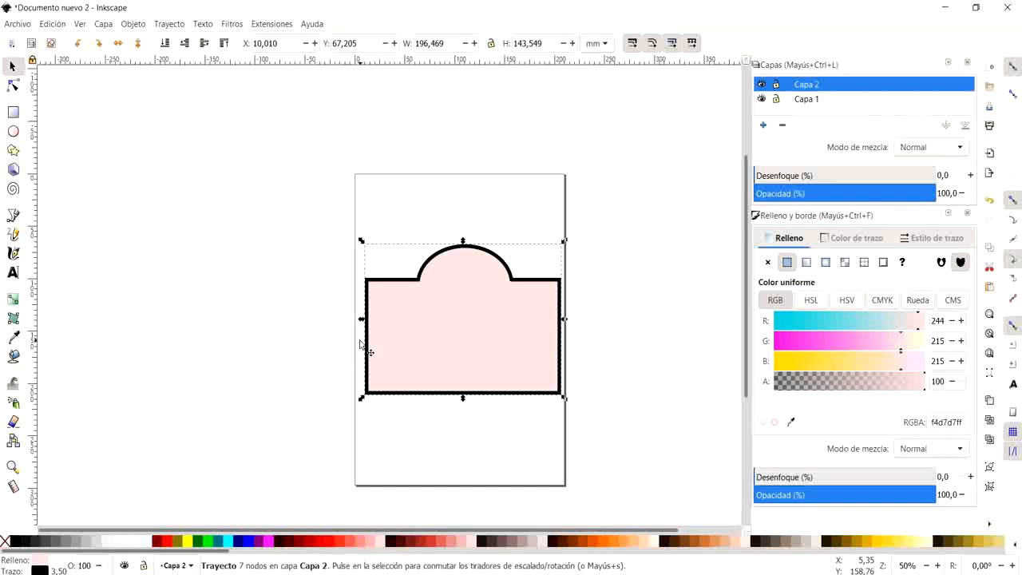
# - Delete the merged shape from the page
pyautogui.press('Delete')
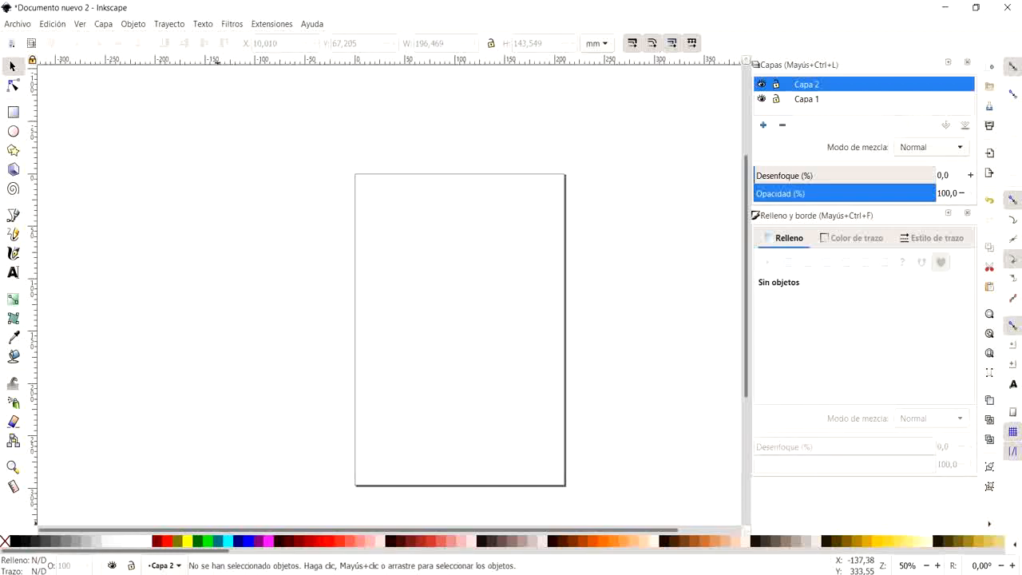
# - Switch to Firefox and open images.google.com
pyautogui.press('super')
pyautogui.write('fire')
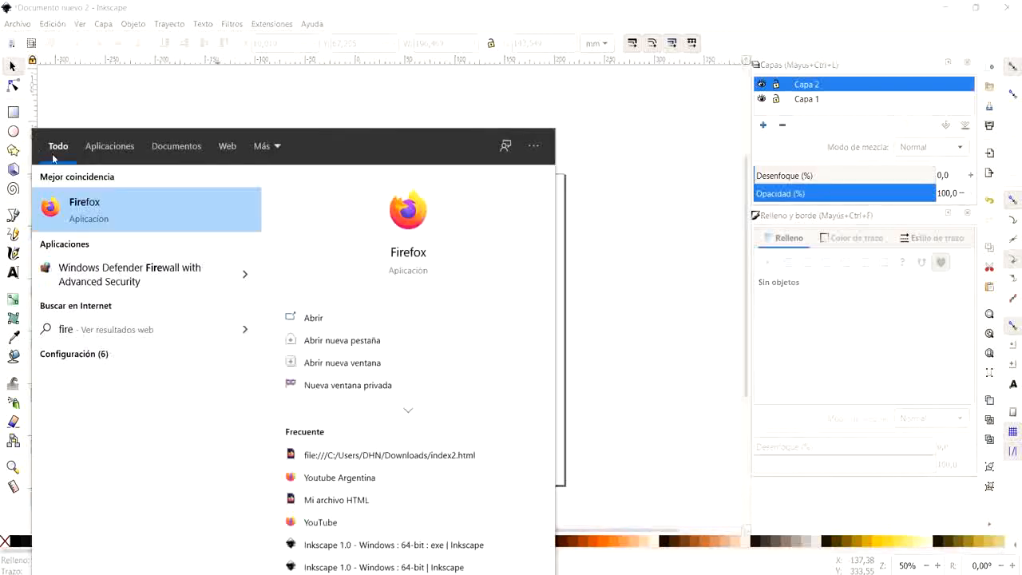
pyautogui.click(101, 229)
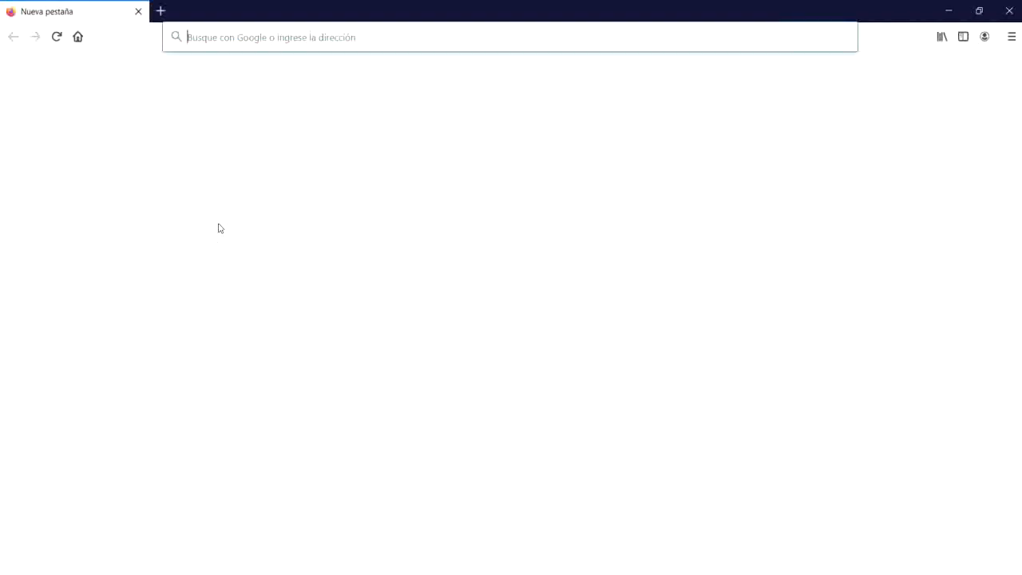
pyautogui.click(302, 42)
pyautogui.write('images.google.com/')
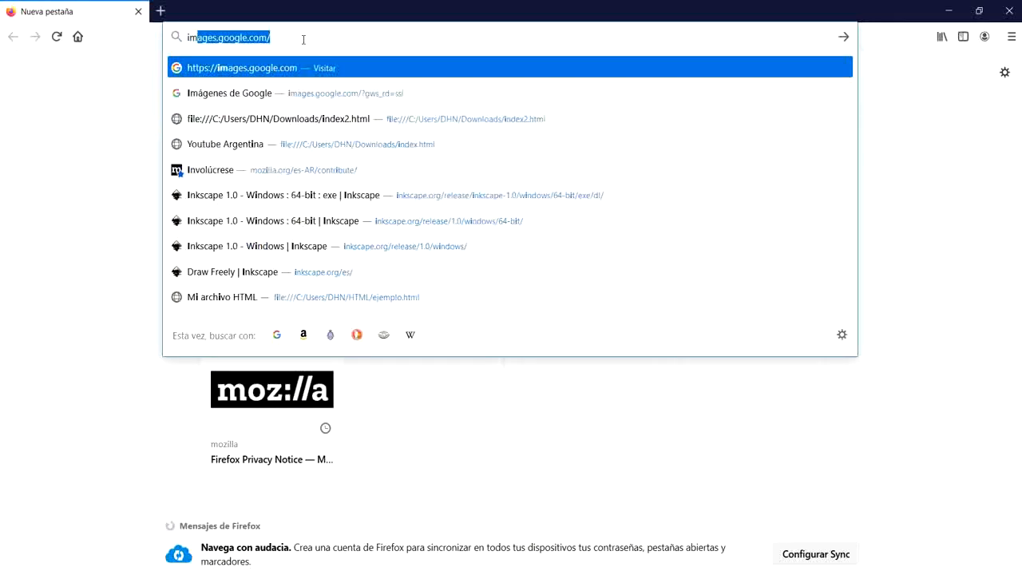
pyautogui.press('Return')
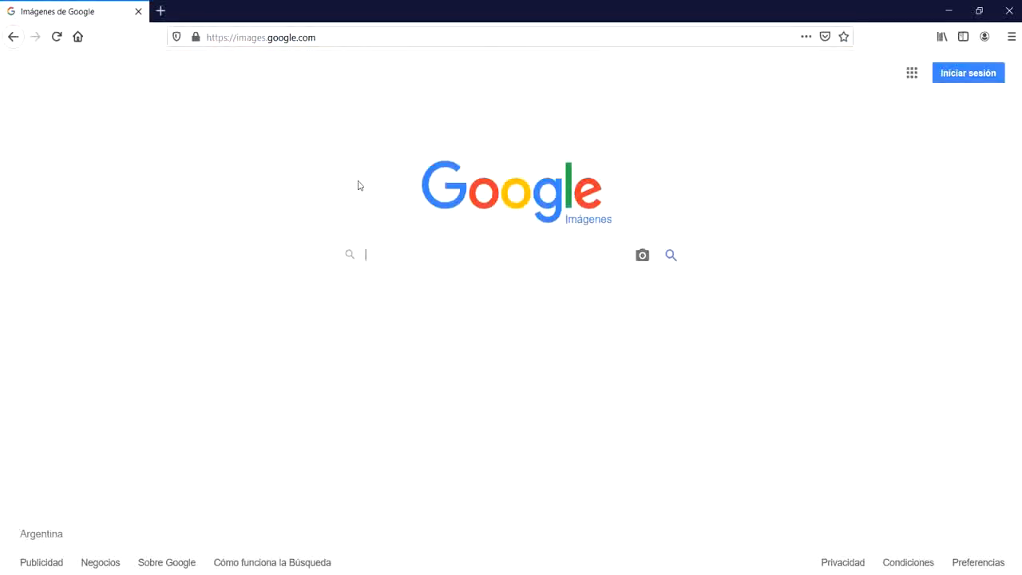
# - Search Google Images for "frutas" and copy the enlarged mixed-fruit picture from mejorconsalud.com
pyautogui.write('frutas')
pyautogui.press('Return')
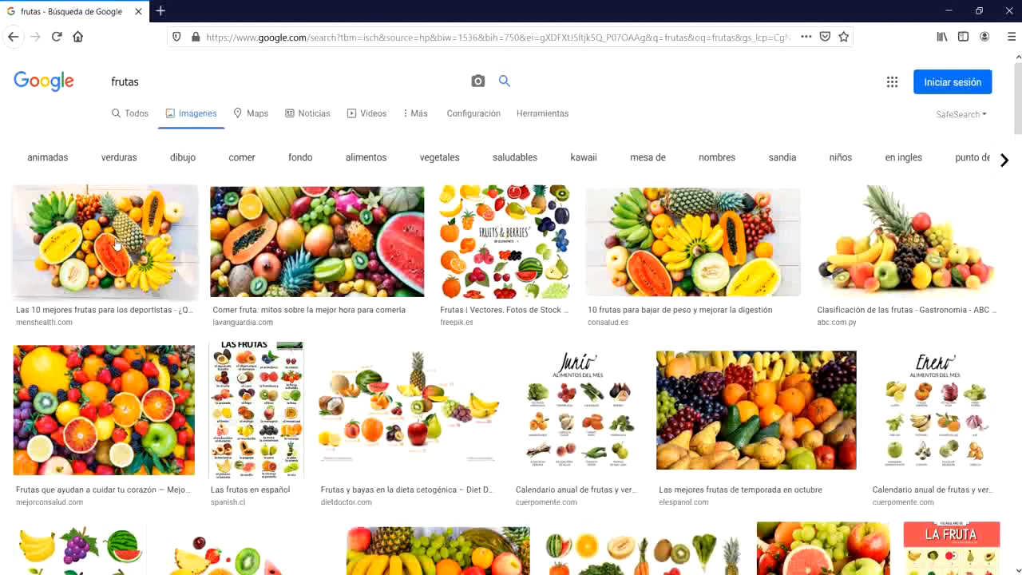
pyautogui.click(102, 429)
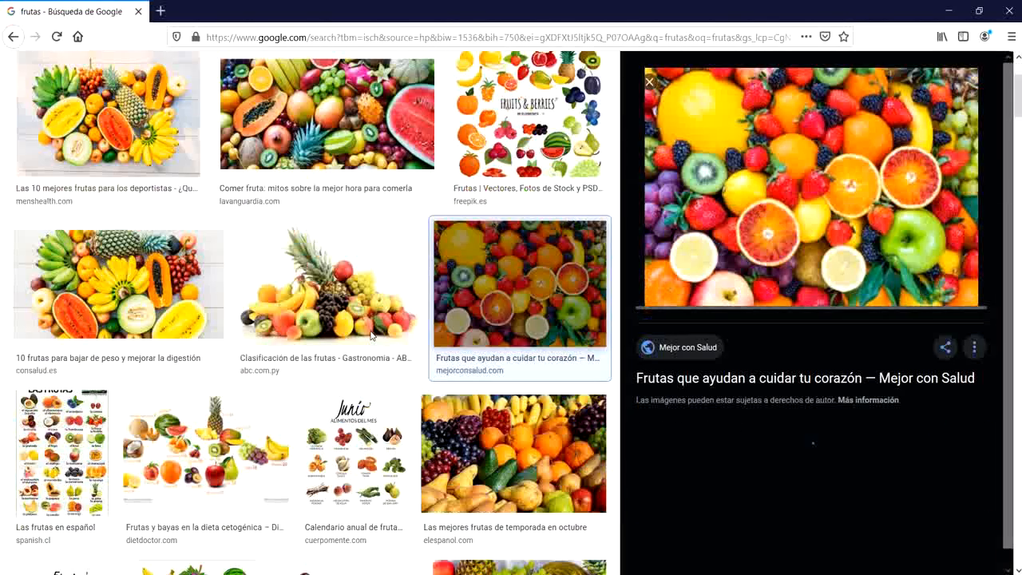
pyautogui.rightClick(757, 182)
pyautogui.click(806, 305)
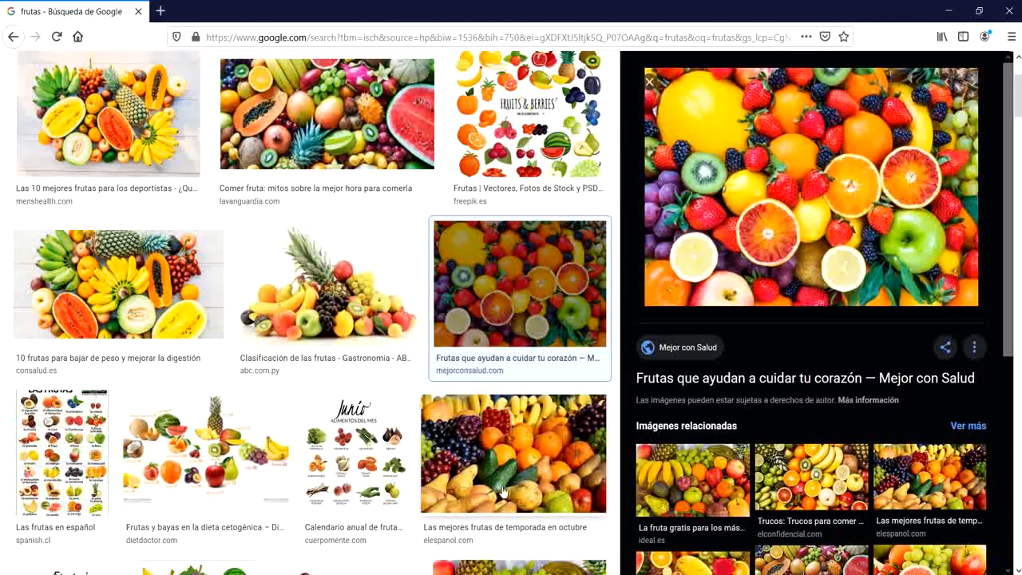
# - Switch back to Inkscape, paste the copied fruit image and place it at X 34.348 mm, Y 69.412 mm
pyautogui.hotkey('alt', 'Tab')
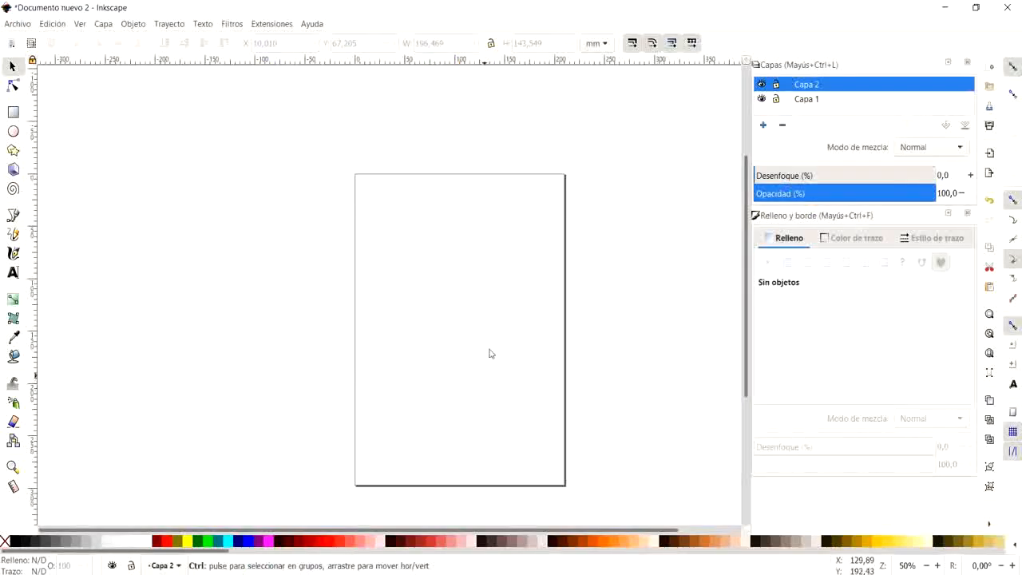
pyautogui.hotkey('ctrl', 'v')
pyautogui.moveTo(489, 365); pyautogui.dragTo(456, 292)
# - Toggle the visibility of layer Capa 2 off and on to check that it holds the fruit image
pyautogui.doubleClick(809, 85)
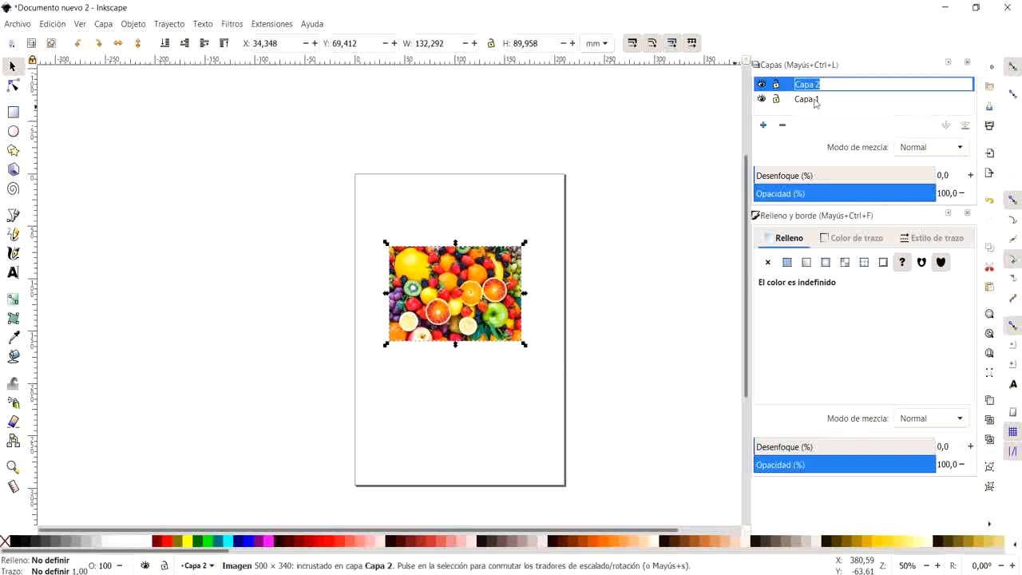
pyautogui.click(762, 84)
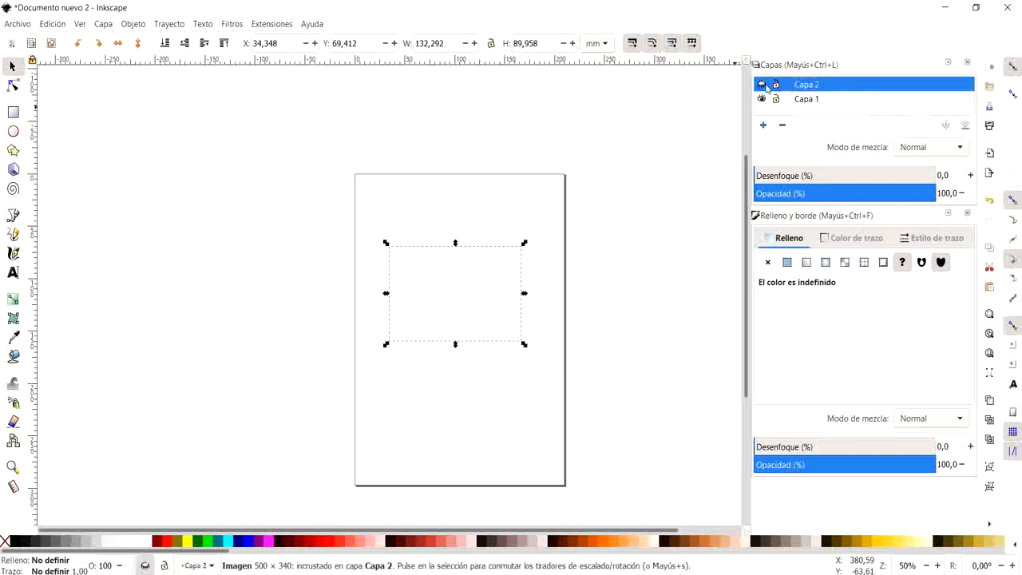
pyautogui.click(763, 85)
pyautogui.click(763, 85)
pyautogui.click(763, 84)
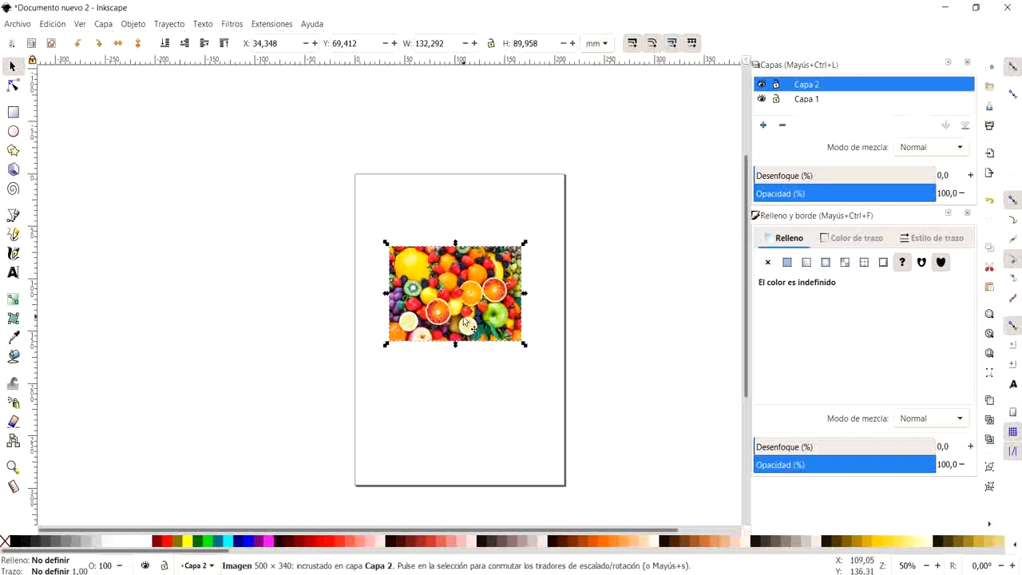
# - Move the fruit image to X 45.038 mm, Y 113.244 mm and draw a seven-cornered polygon about 81 by 79 mm over it
pyautogui.moveTo(466, 302); pyautogui.dragTo(476, 347)
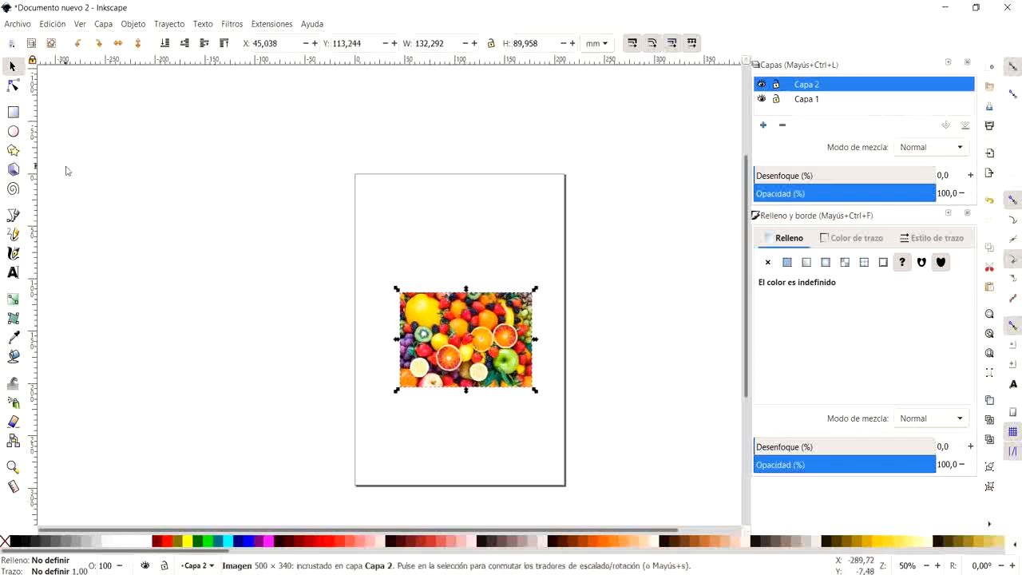
pyautogui.click(13, 150)
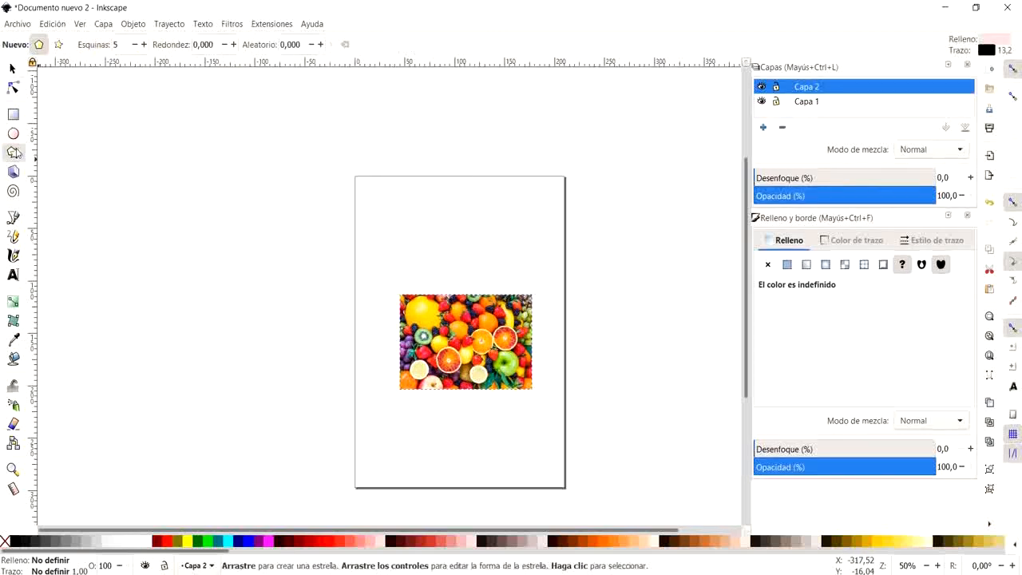
pyautogui.click(58, 46)
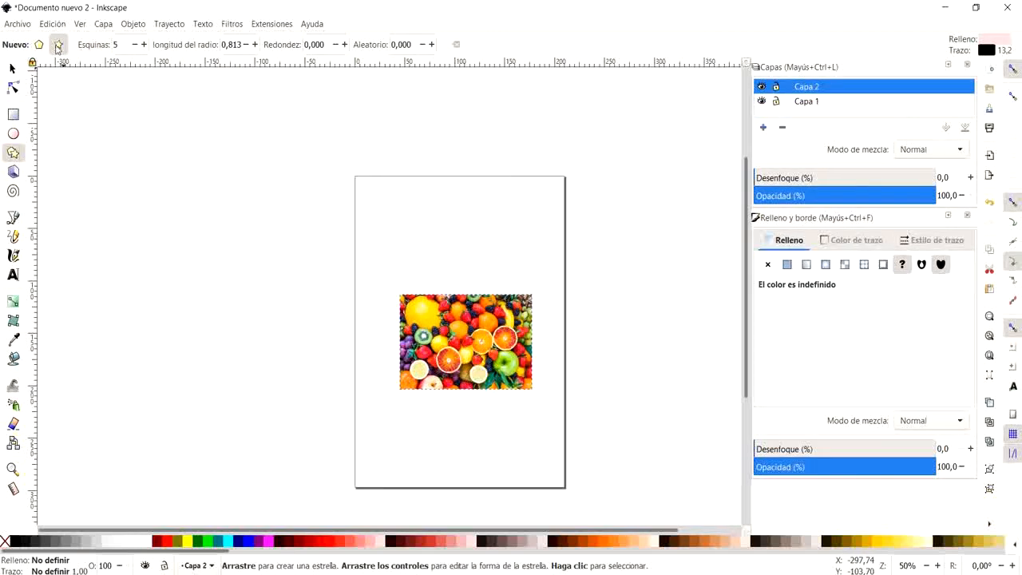
pyautogui.click(38, 45)
pyautogui.click(143, 45)
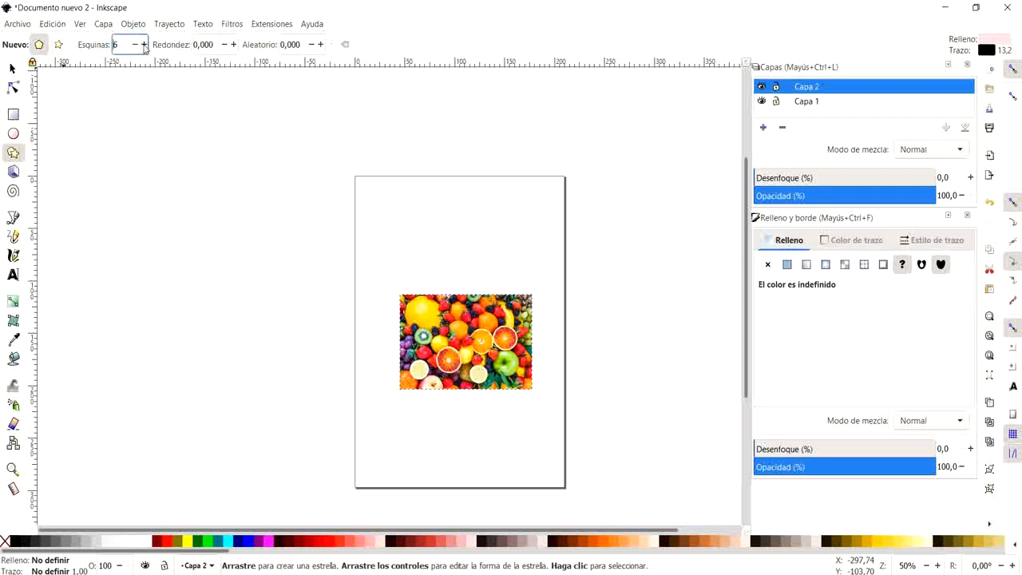
pyautogui.click(144, 45)
pyautogui.moveTo(438, 225); pyautogui.dragTo(464, 335)
pyautogui.click(12, 69)
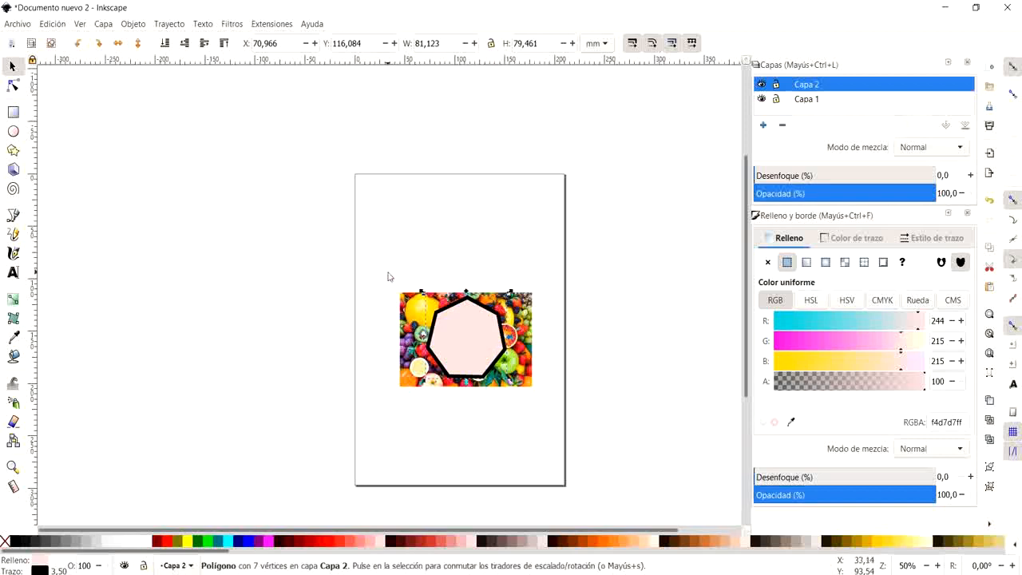
# - Select the fruit image together with the heptagon and clip the image to the heptagon's outline
pyautogui.moveTo(381, 261); pyautogui.dragTo(547, 411)
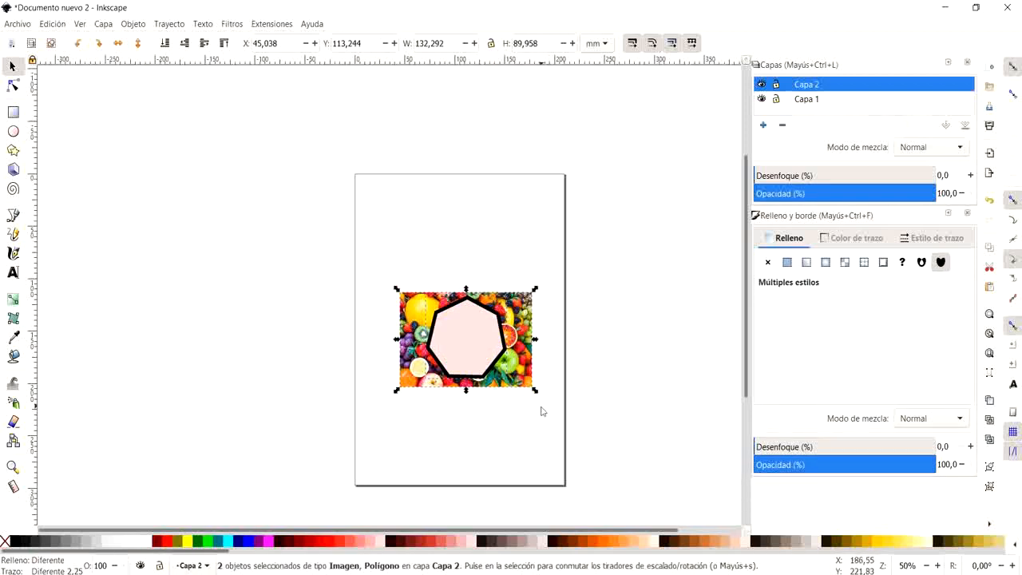
pyautogui.click(394, 263)
pyautogui.moveTo(382, 258); pyautogui.dragTo(559, 406)
pyautogui.click(376, 265)
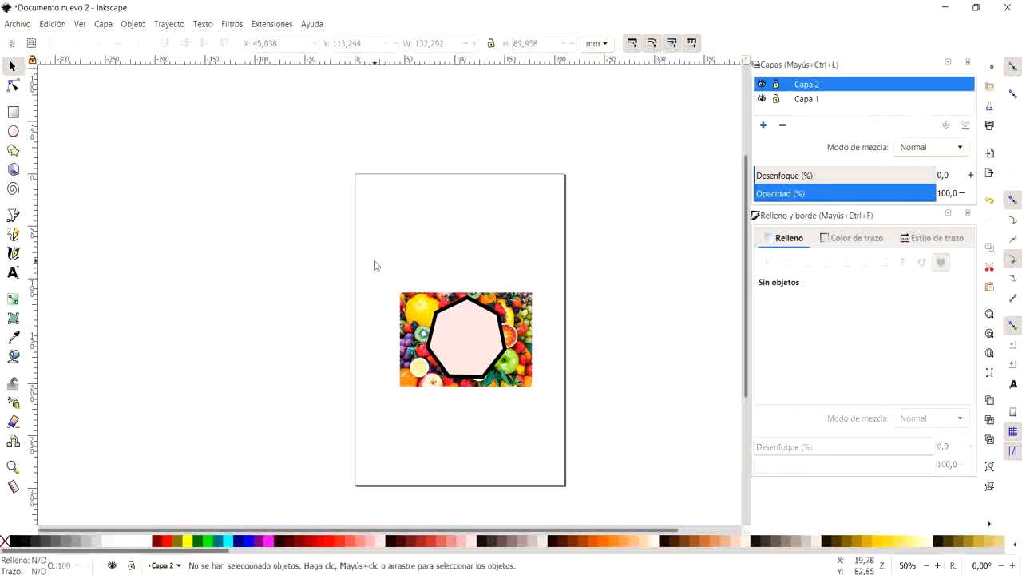
pyautogui.moveTo(375, 260); pyautogui.dragTo(519, 406)
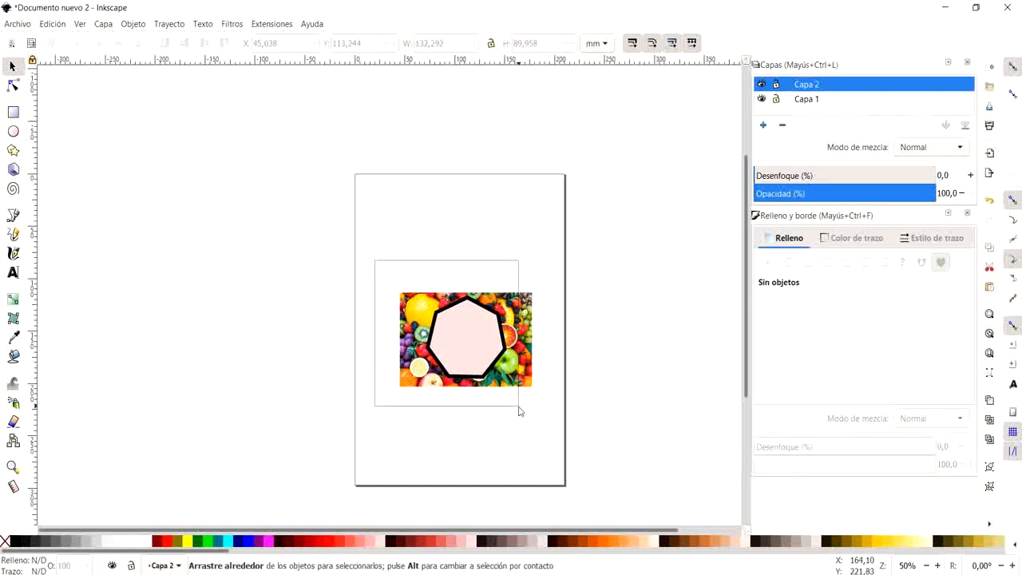
pyautogui.moveTo(518, 407); pyautogui.dragTo(518, 407)
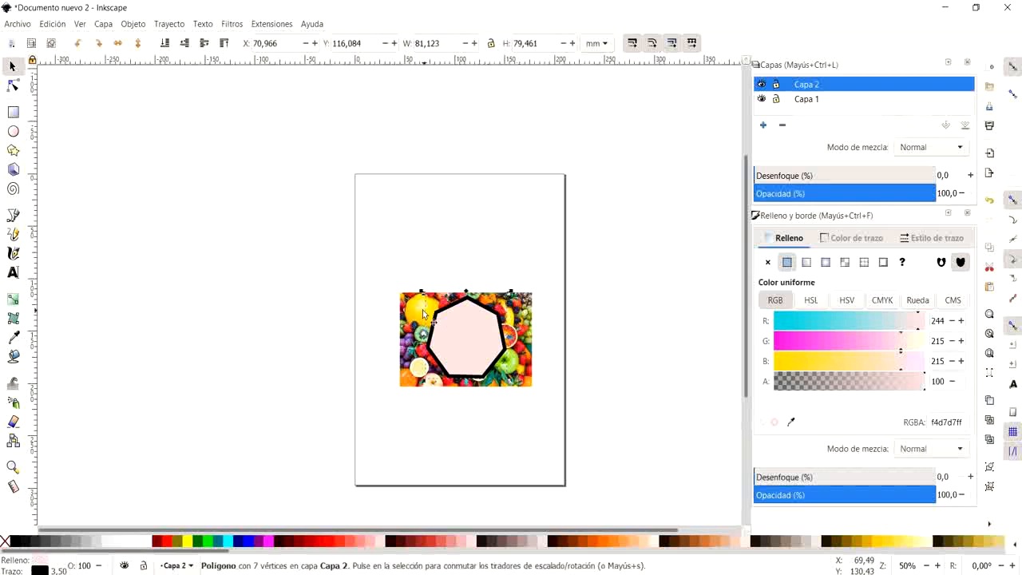
pyautogui.click(406, 255)
pyautogui.moveTo(377, 264); pyautogui.dragTo(553, 413)
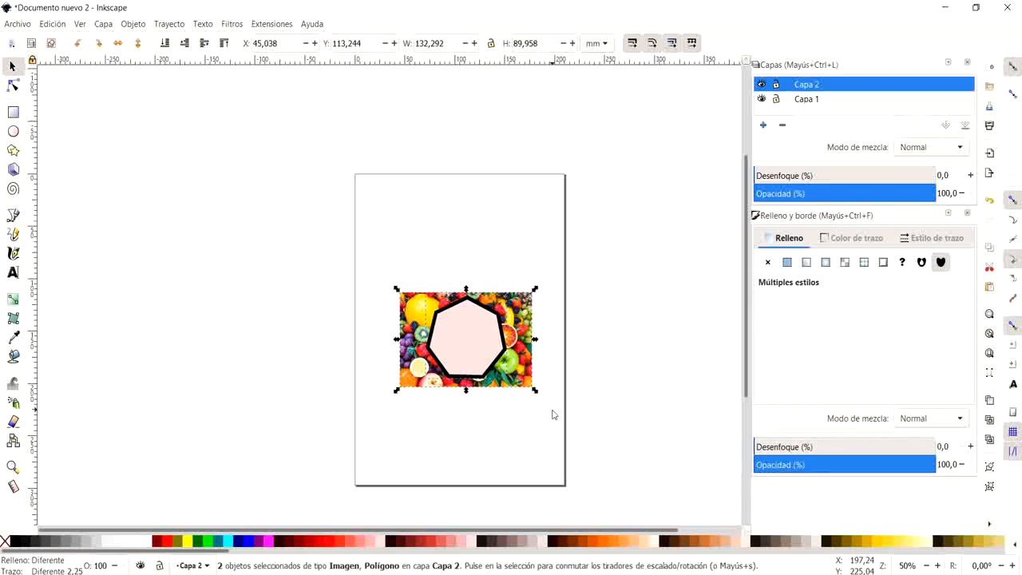
pyautogui.click(134, 24)
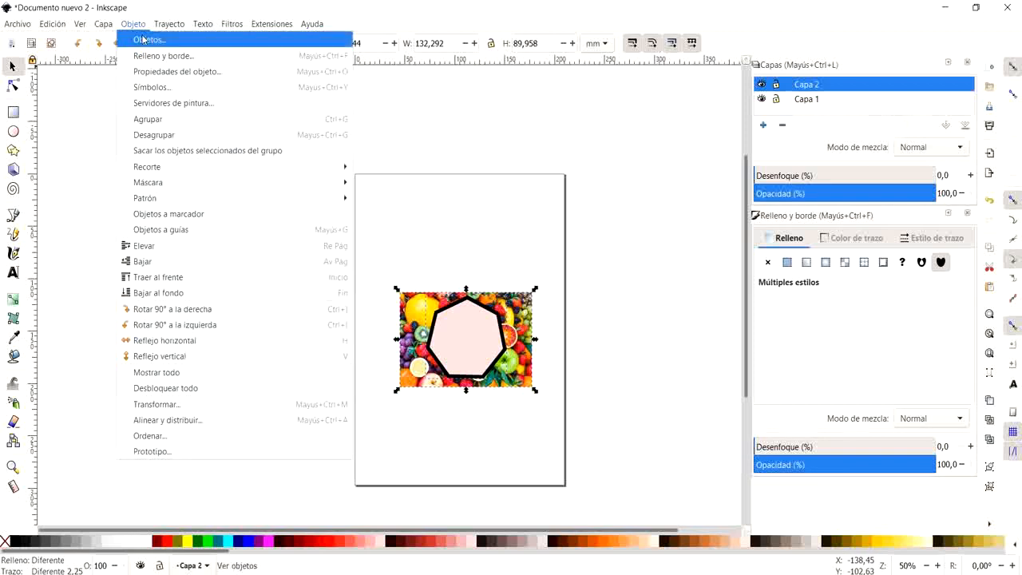
pyautogui.moveTo(159, 173)
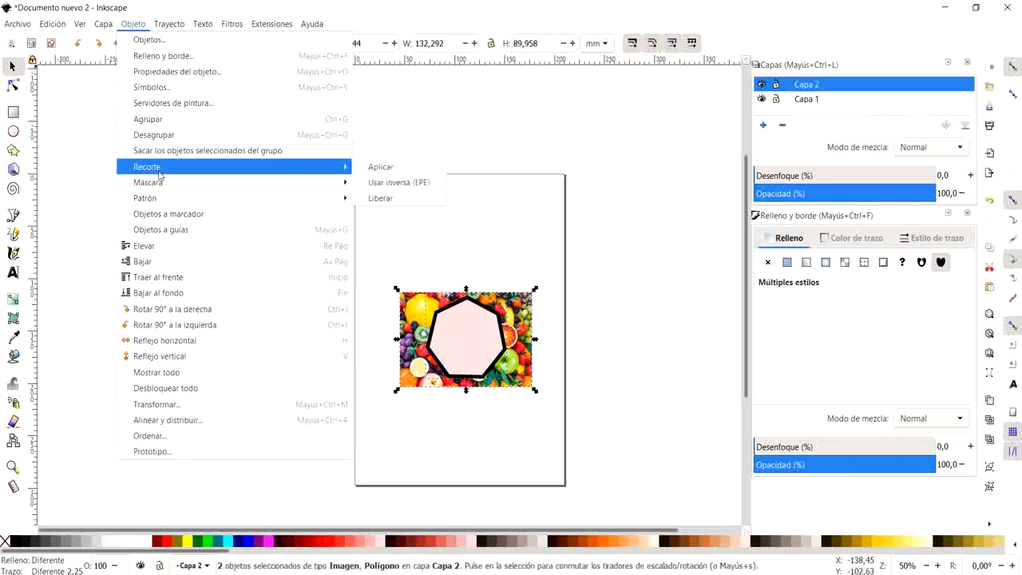
pyautogui.click(381, 167)
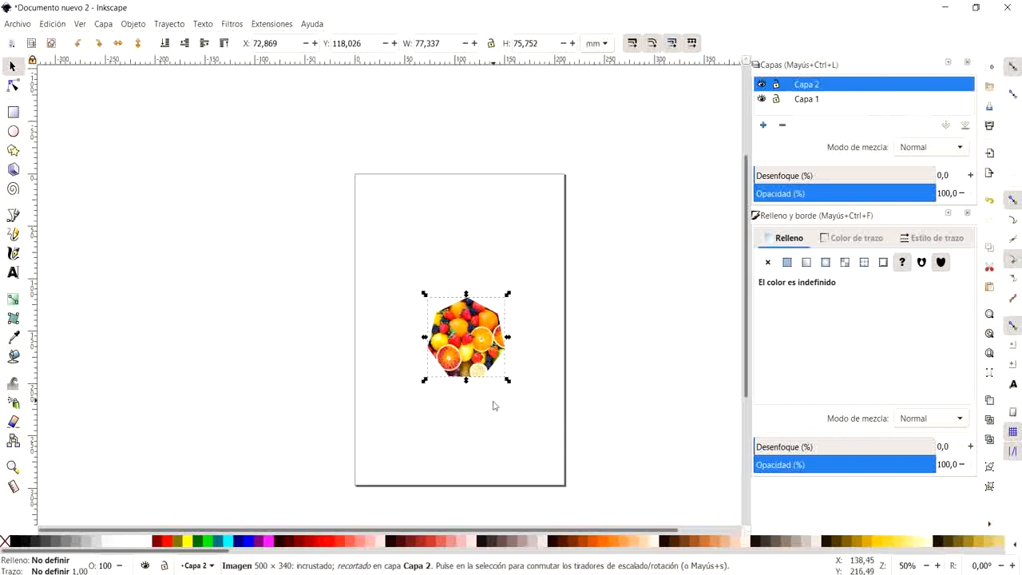
# - Undo the clip and delete the heptagon lying over the fruit image
pyautogui.press('ctrl')
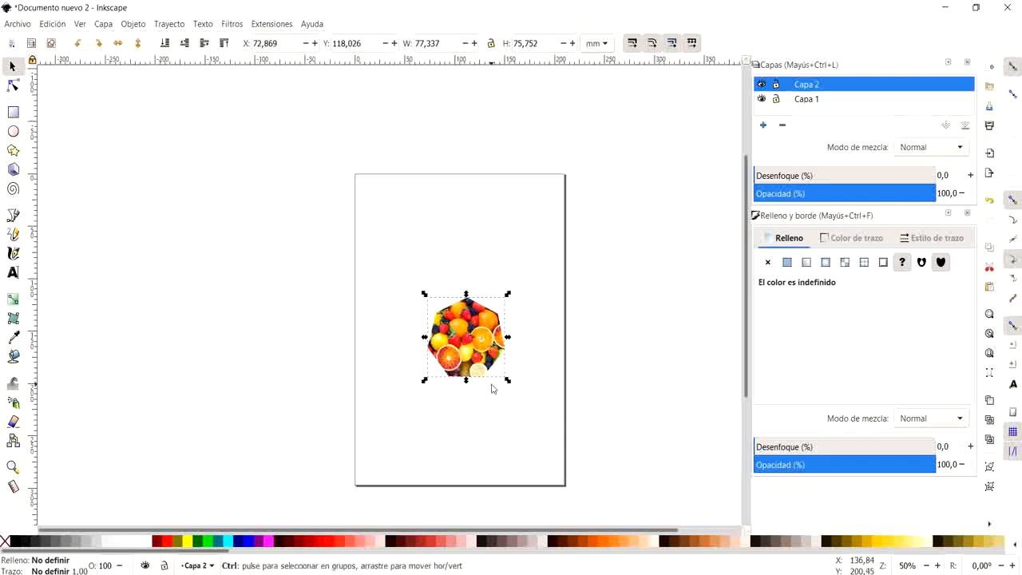
pyautogui.hotkey('ctrl', 'z')
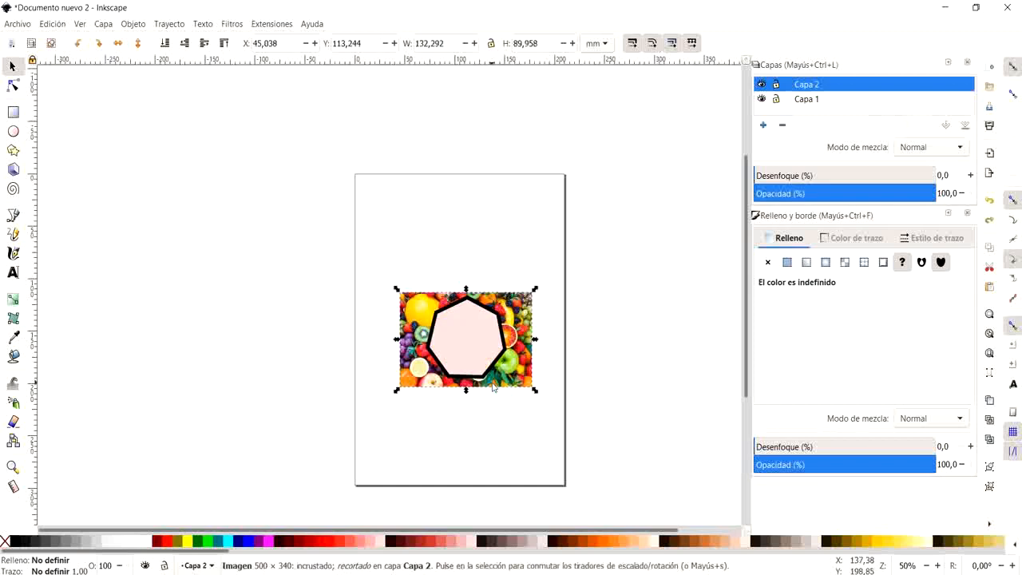
pyautogui.click(492, 330)
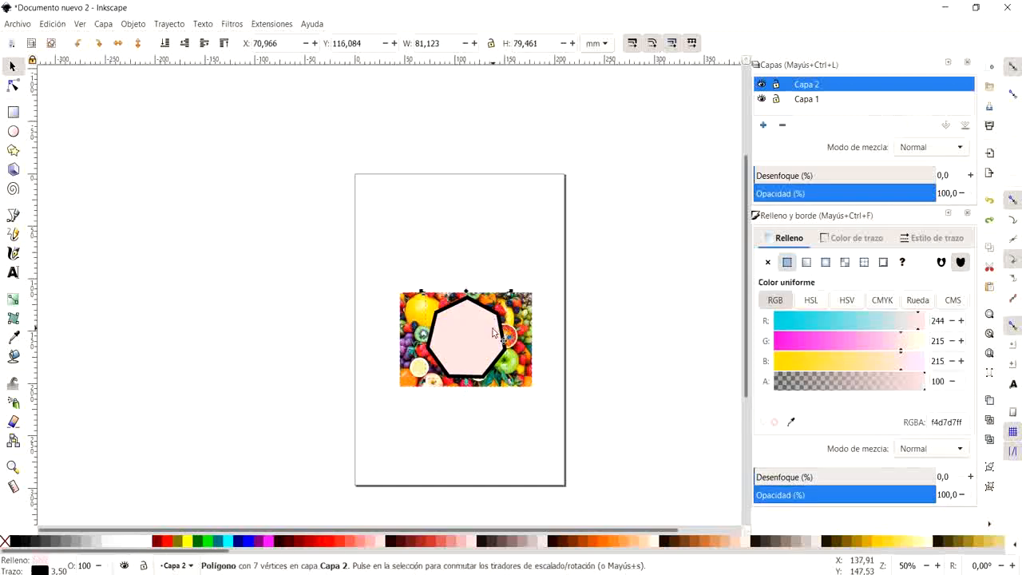
pyautogui.press('Delete')
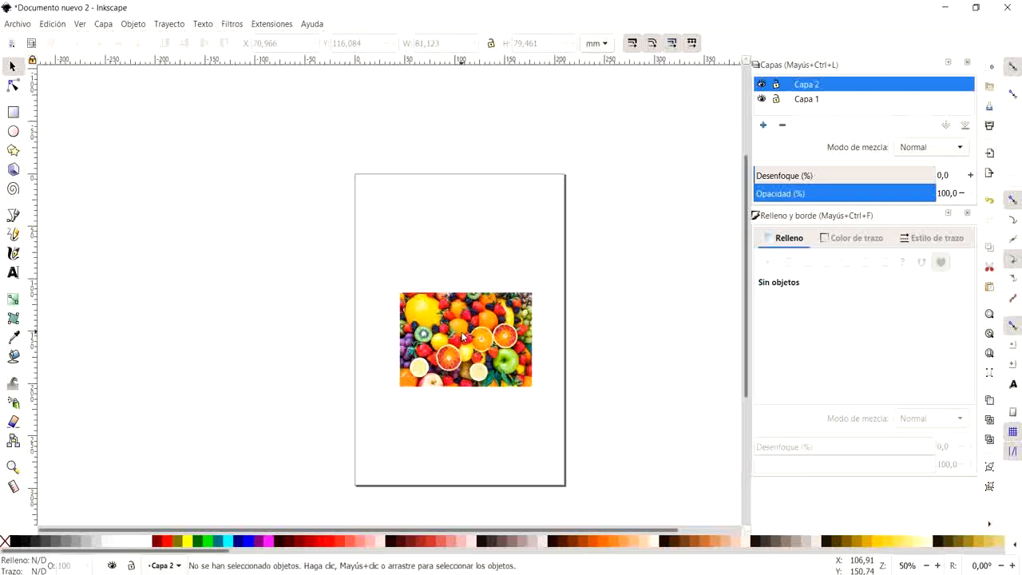
# - Move the fruit image to X 38.089 mm, Y 132.221 mm
pyautogui.keyDown('ctrl'); pyautogui.scroll(2, 464, 339); pyautogui.keyUp('ctrl')
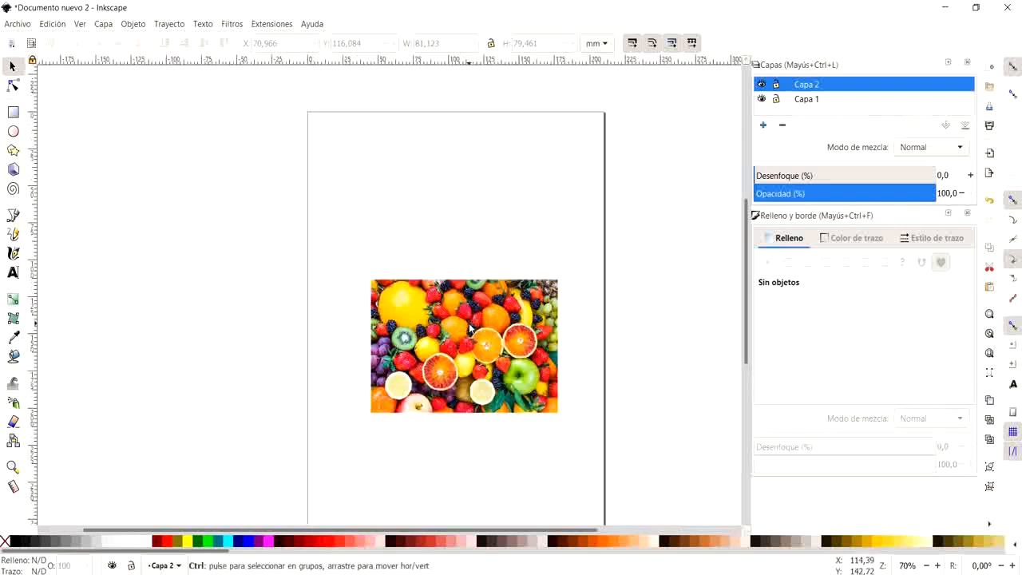
pyautogui.moveTo(480, 359); pyautogui.dragTo(459, 400)
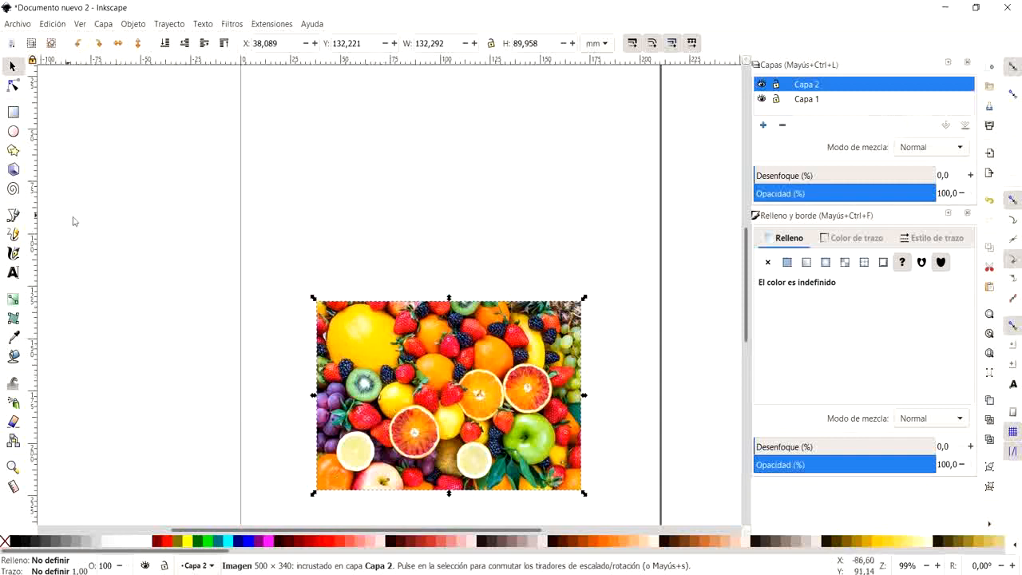
# - Draw a closed eight-cornered path of straight segments, about 108 by 61 mm, above the fruit image with the Bézier pen
pyautogui.click(15, 216)
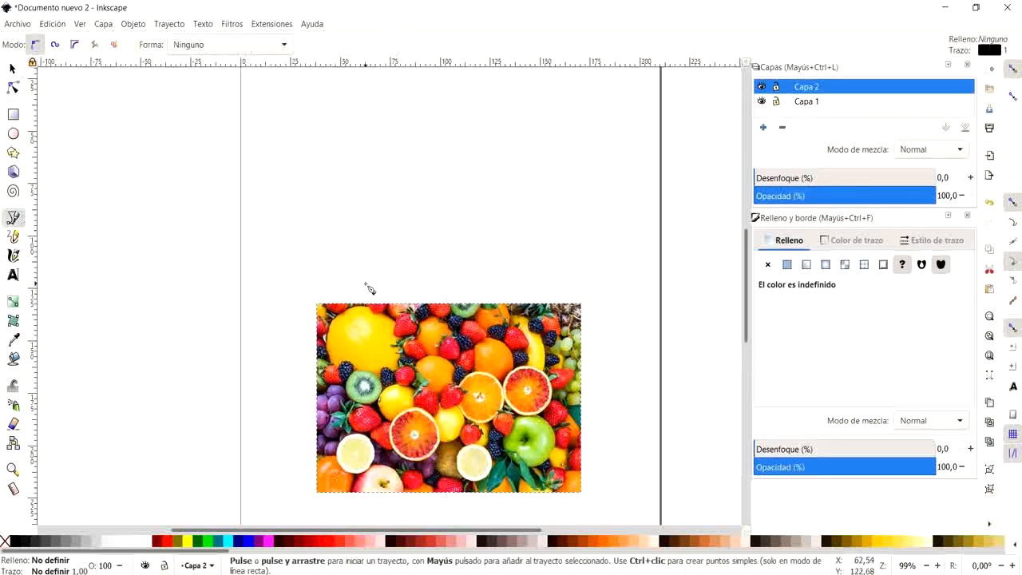
pyautogui.click(309, 238)
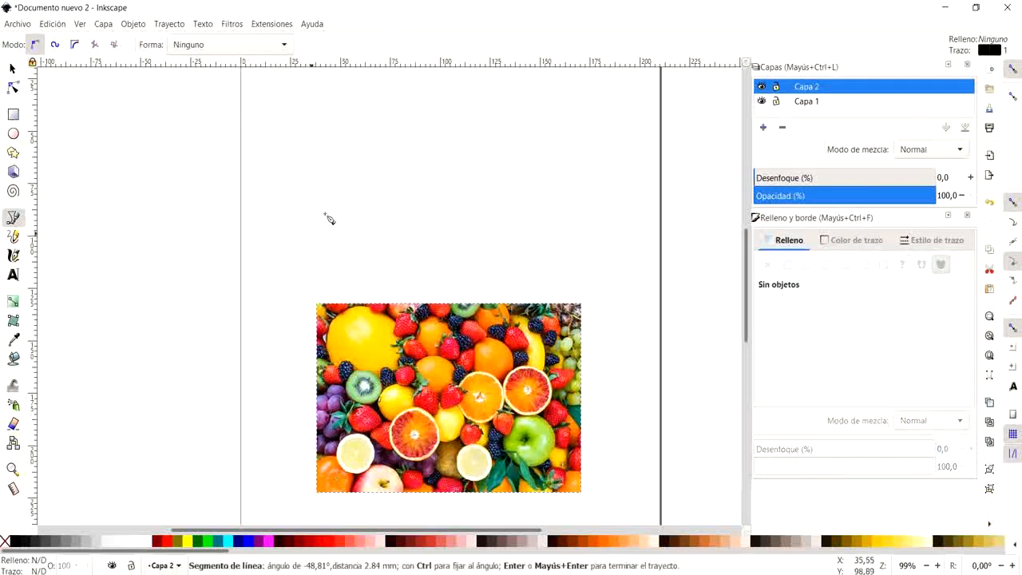
pyautogui.click(343, 160)
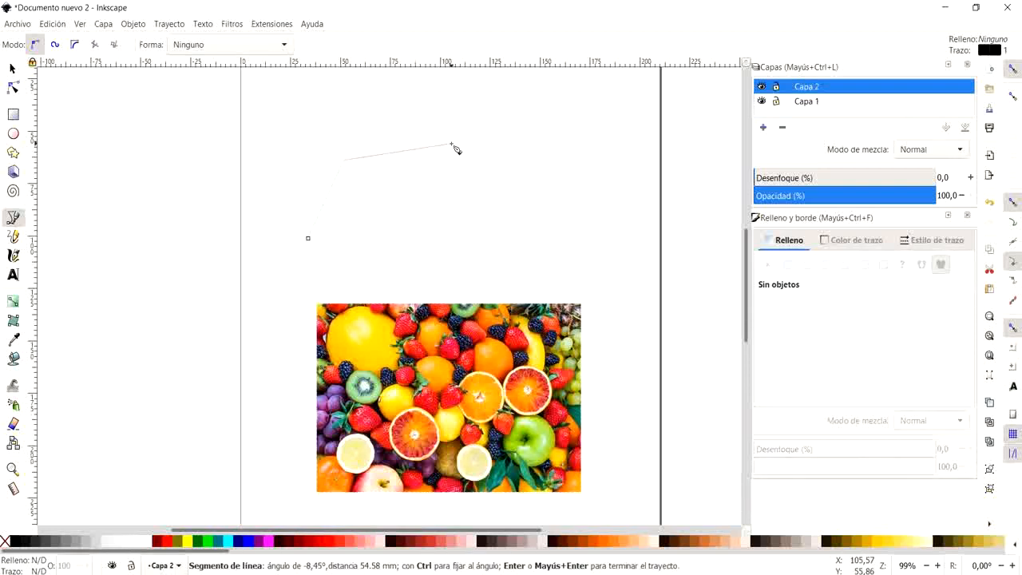
pyautogui.click(450, 144)
pyautogui.click(527, 195)
pyautogui.click(511, 253)
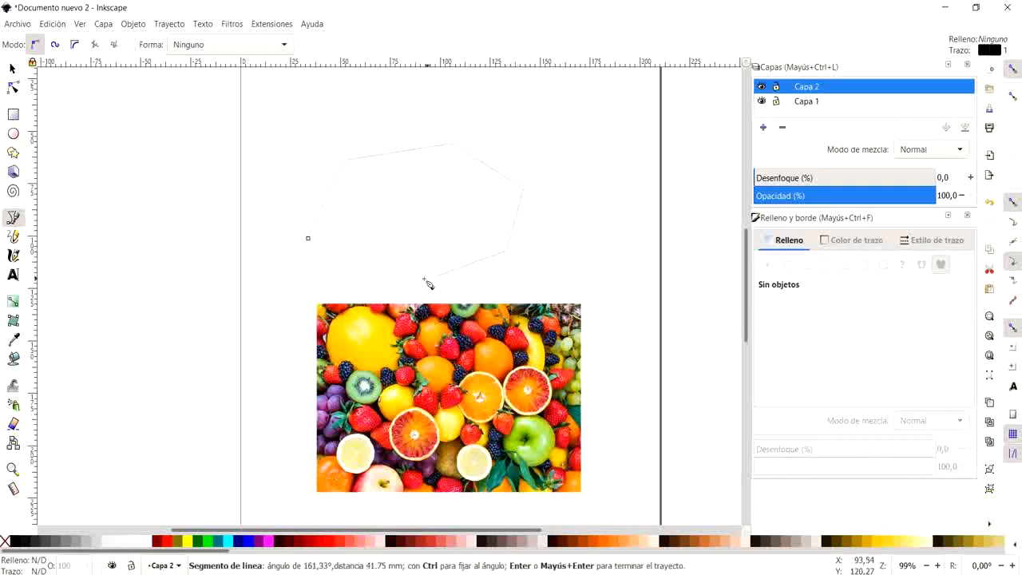
pyautogui.click(407, 269)
pyautogui.click(405, 211)
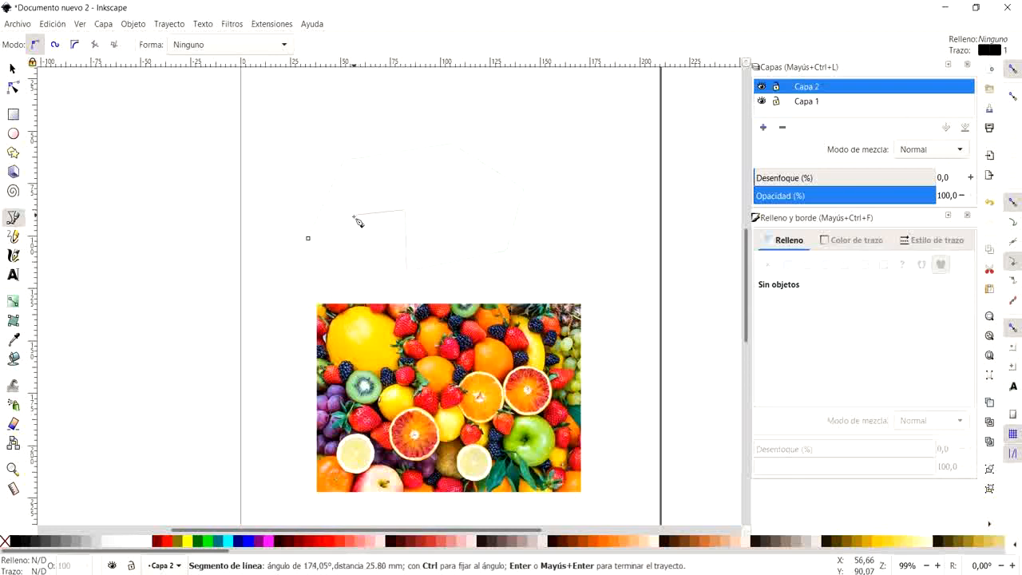
pyautogui.click(354, 216)
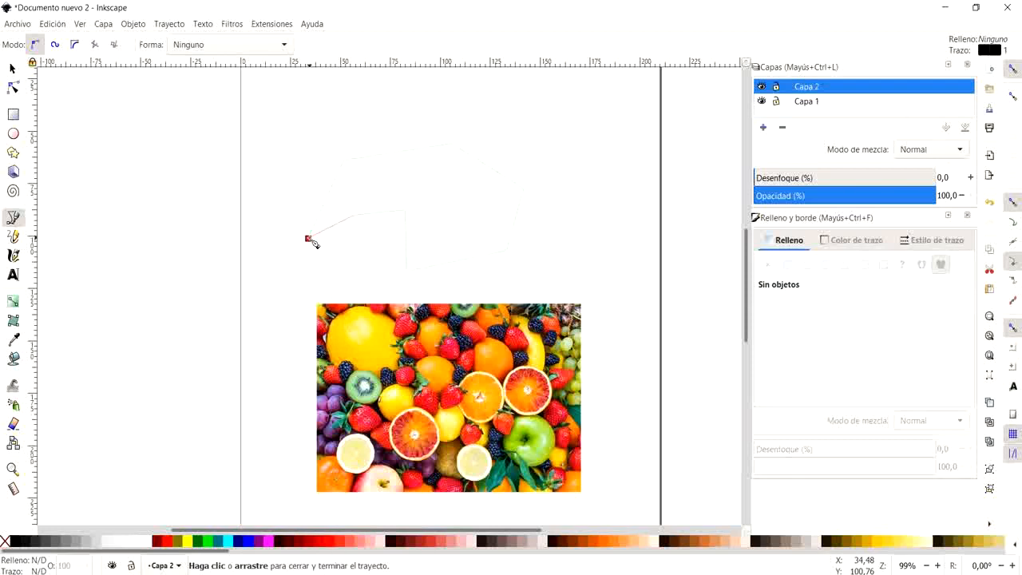
pyautogui.click(308, 239)
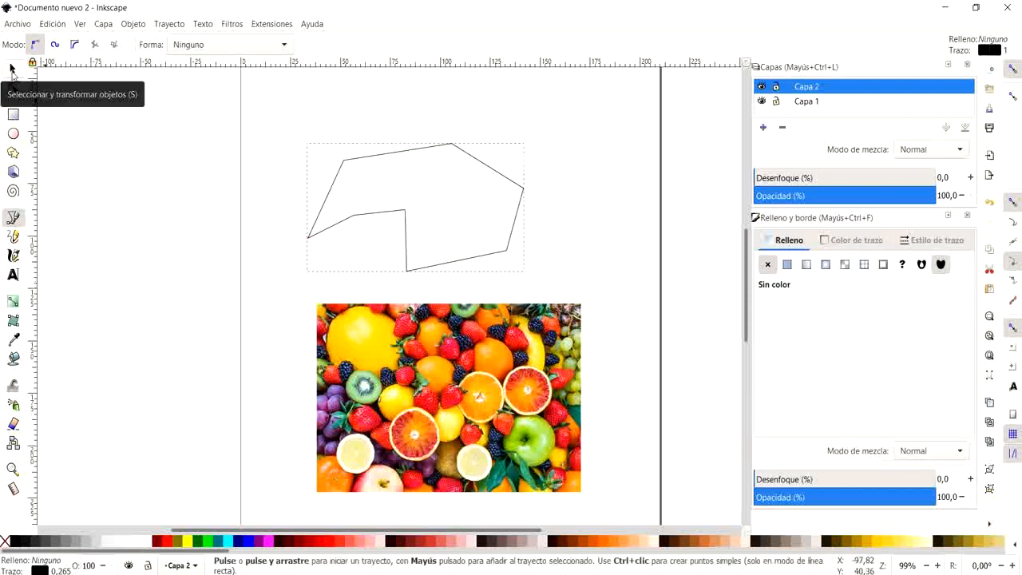
# - Move the eight-cornered path over the fruit image, select both objects and clip the image to the path's outline
pyautogui.click(11, 68)
pyautogui.moveTo(448, 189); pyautogui.dragTo(510, 356)
pyautogui.moveTo(433, 265); pyautogui.dragTo(470, 468)
pyautogui.moveTo(288, 274); pyautogui.dragTo(625, 511)
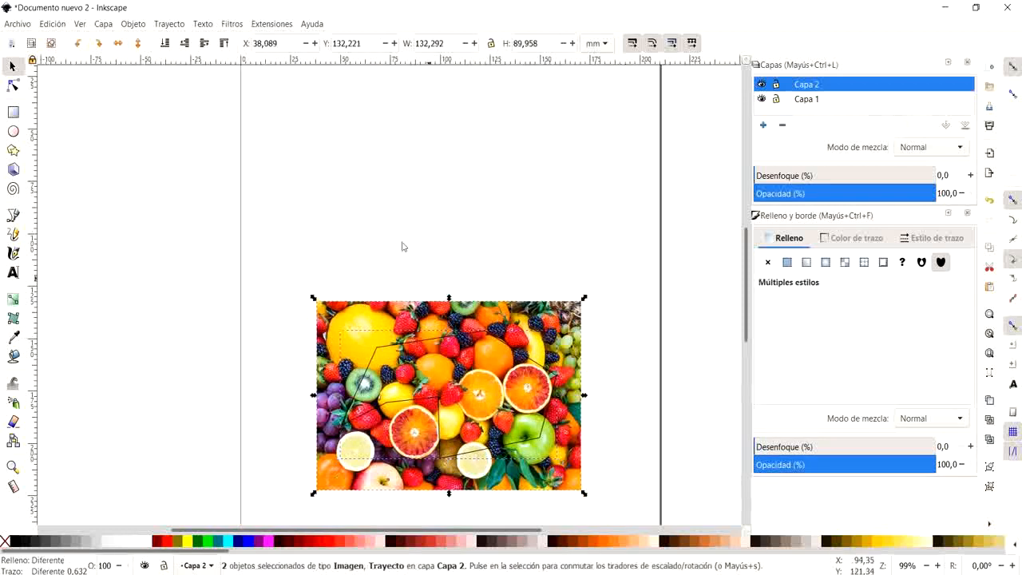
pyautogui.click(132, 24)
pyautogui.moveTo(157, 174)
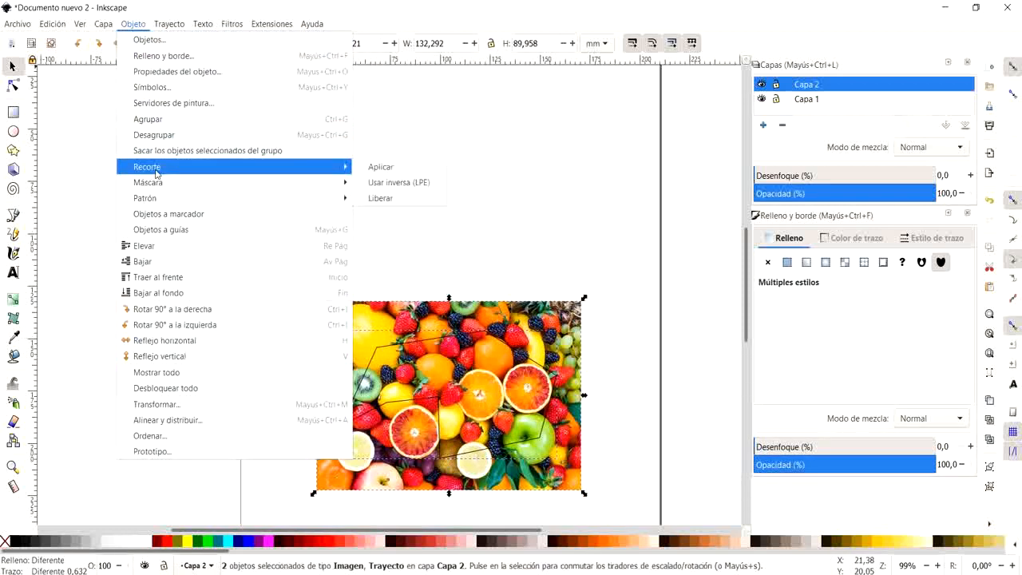
pyautogui.click(380, 170)
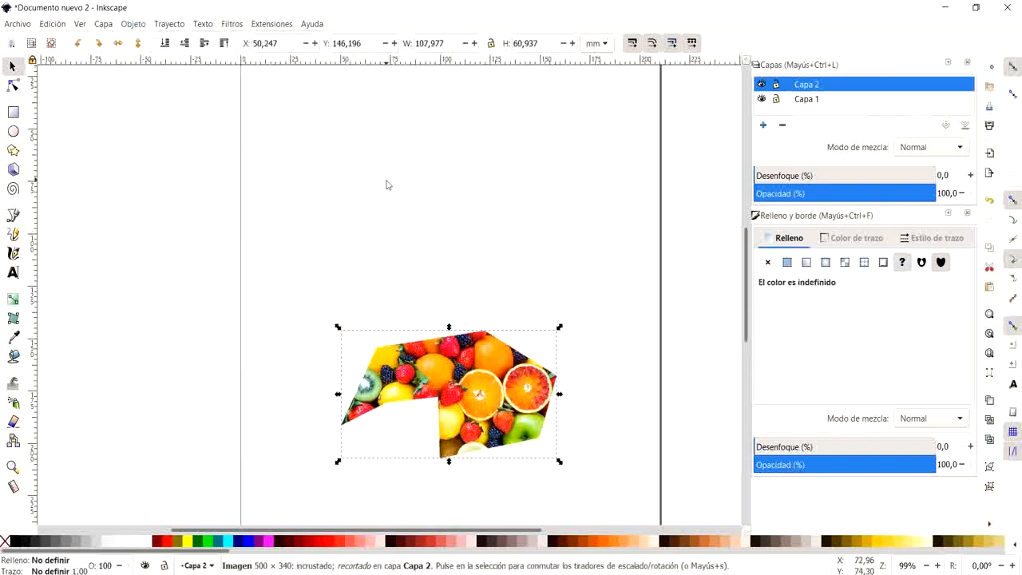
# - Undo the clip and the path's move, and delete the eight-cornered path
pyautogui.hotkey('ctrl', 'z')
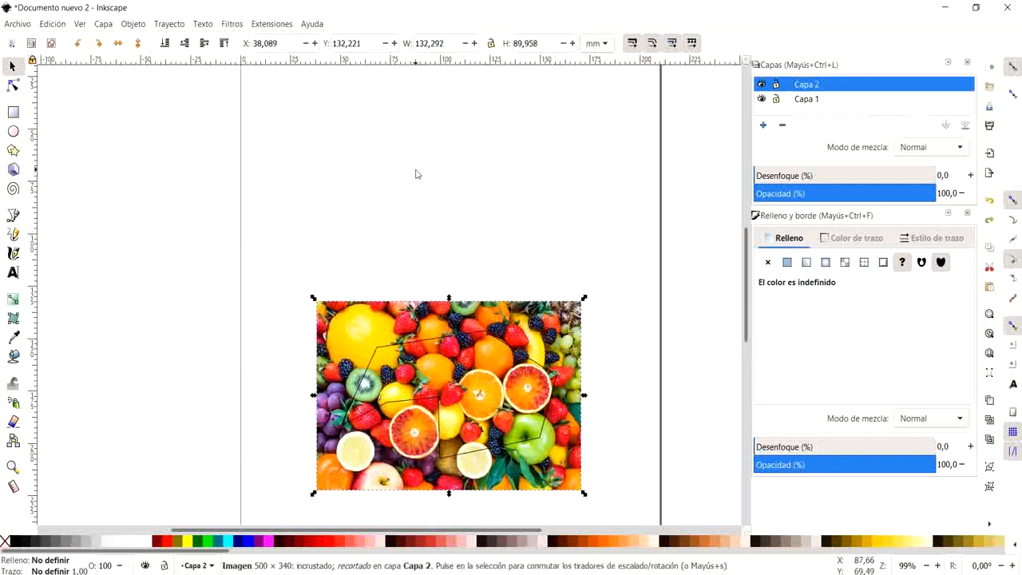
pyautogui.hotkey('ctrl', 'z')
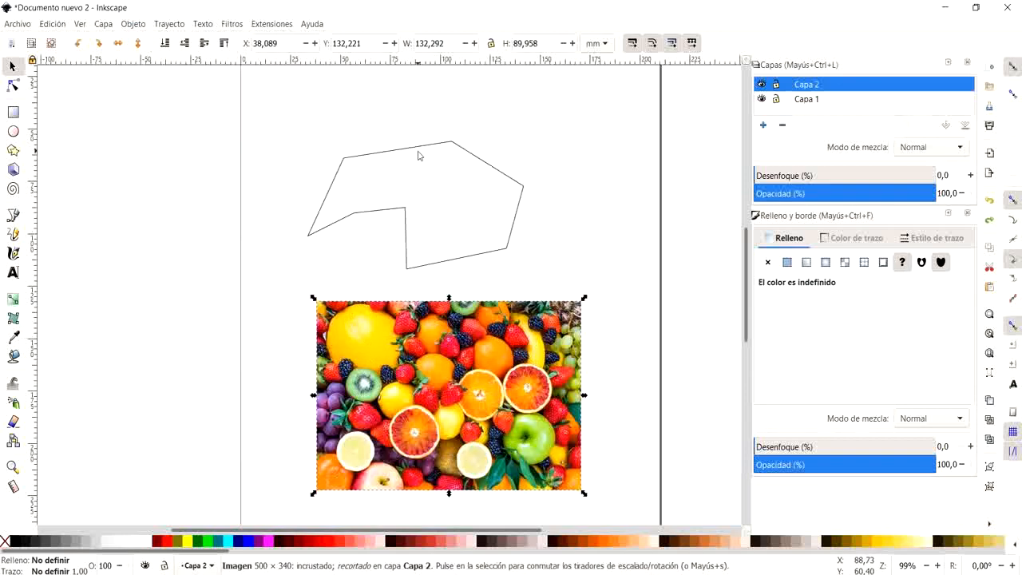
pyautogui.click(416, 148)
pyautogui.press('Delete')
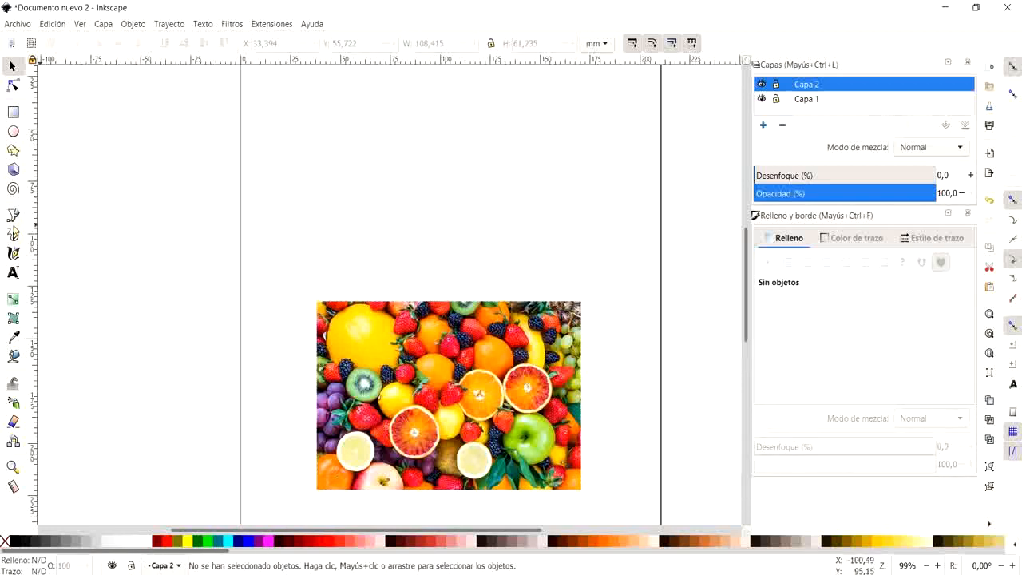
# - Draw a closed five-node path mixing curved and straight segments, about 90 by 79 mm, above the fruit image with the Bézier pen
pyautogui.click(14, 216)
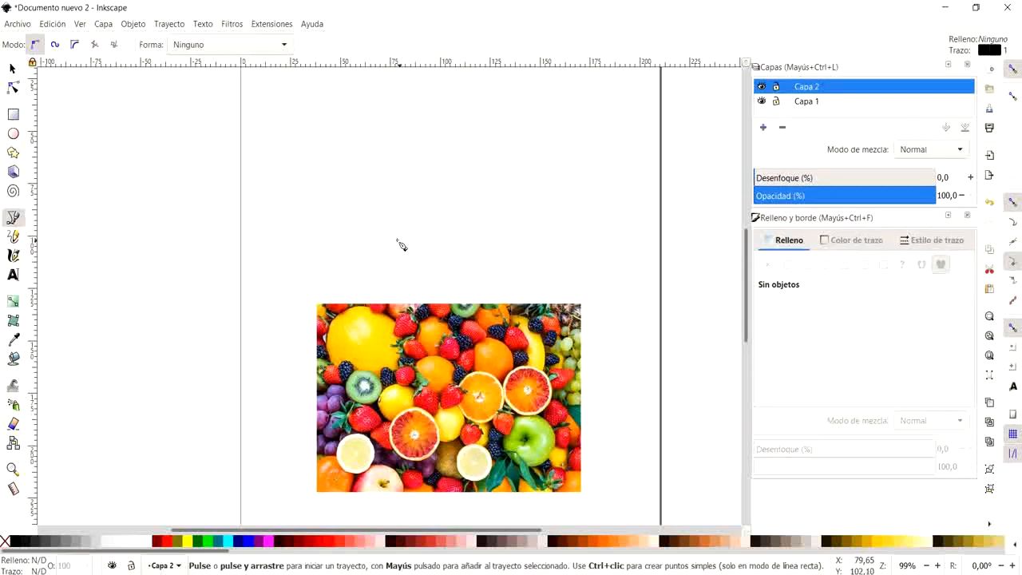
pyautogui.click(315, 207)
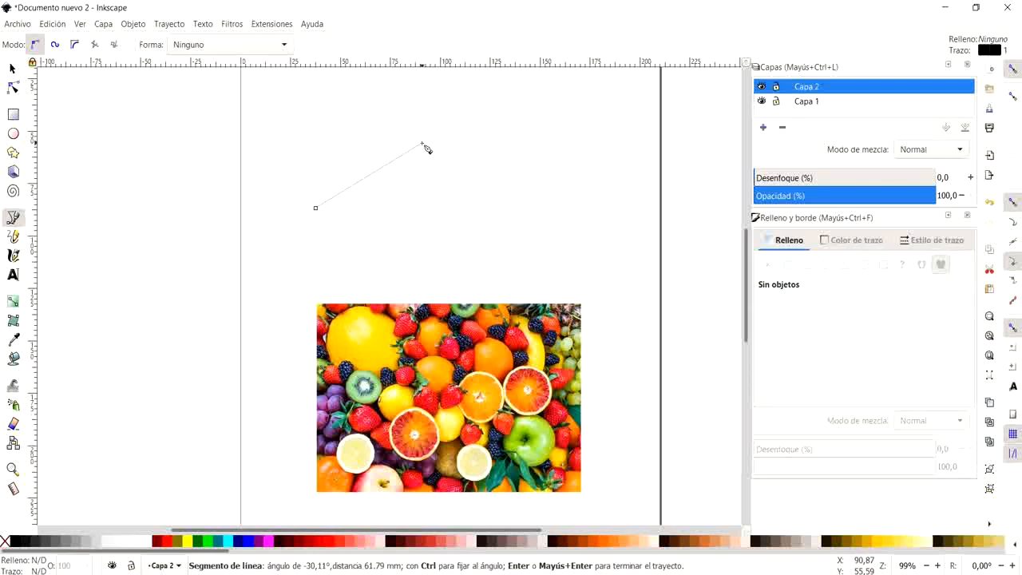
pyautogui.moveTo(423, 144); pyautogui.dragTo(477, 198)
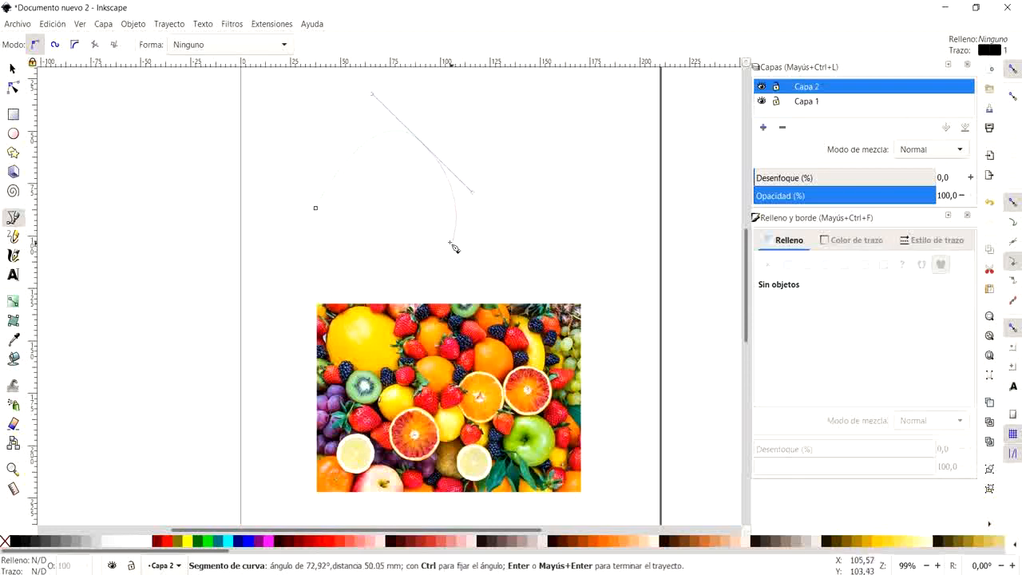
pyautogui.click(415, 230)
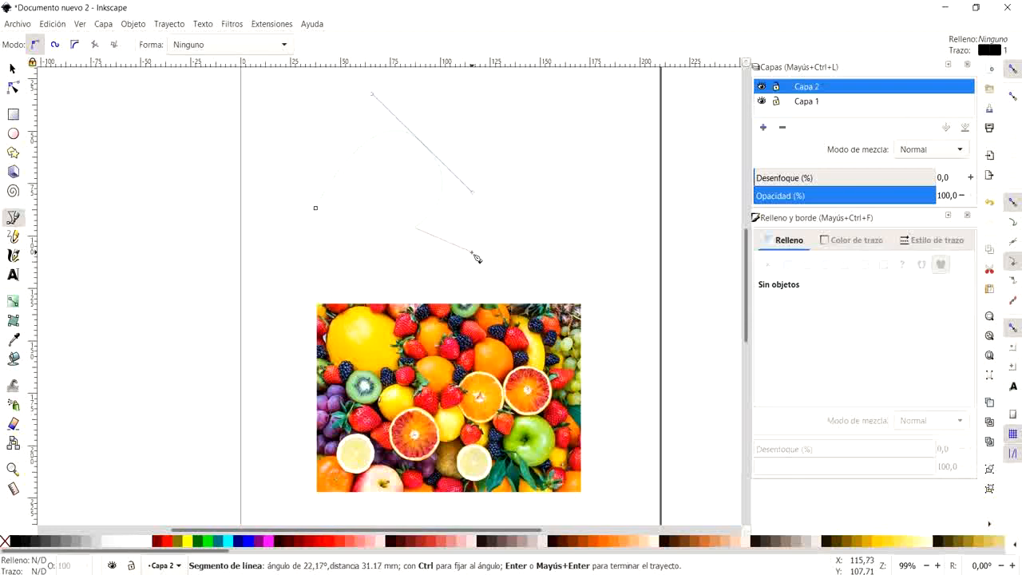
pyautogui.moveTo(475, 255); pyautogui.dragTo(531, 221)
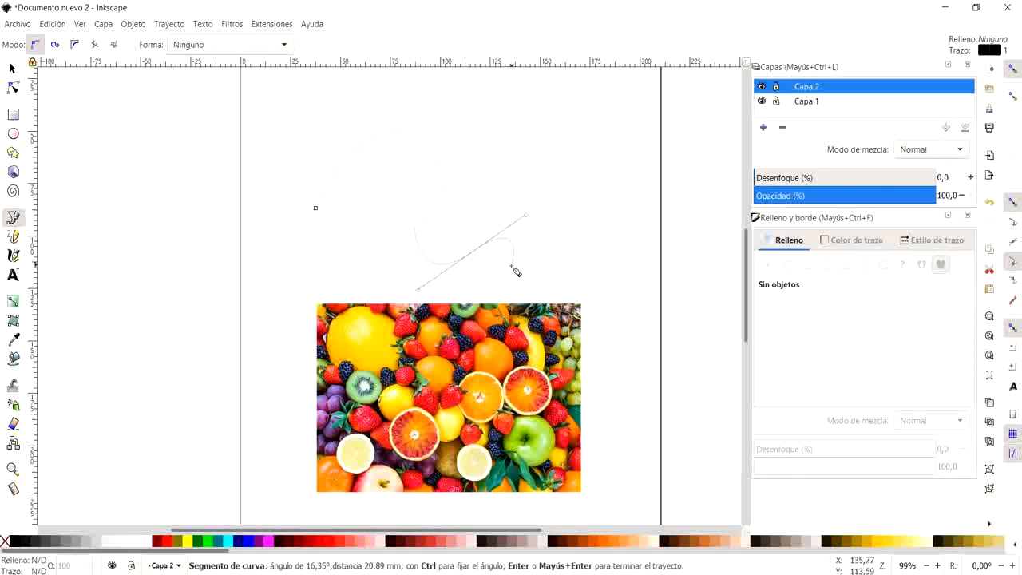
pyautogui.click(465, 297)
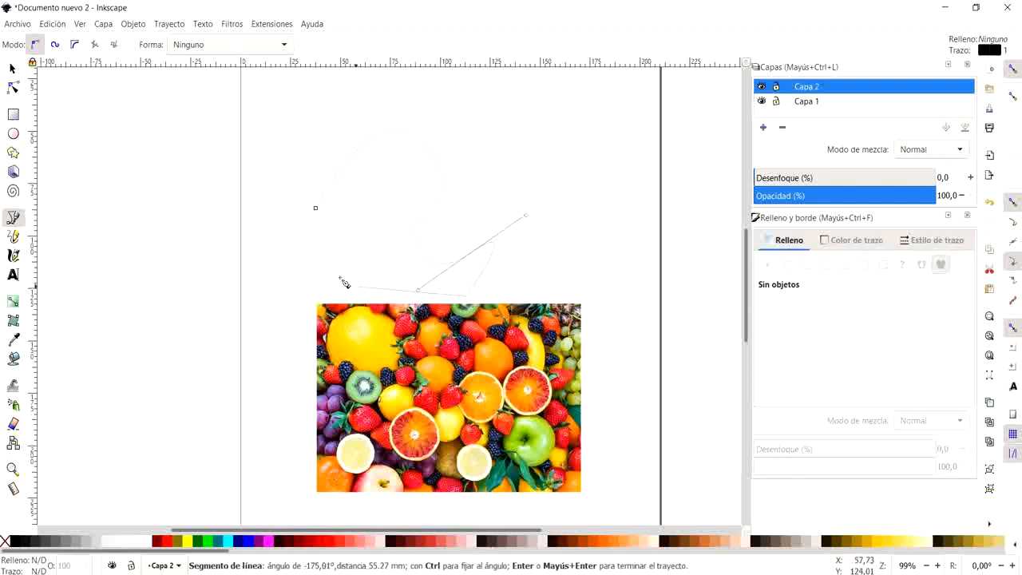
pyautogui.click(316, 210)
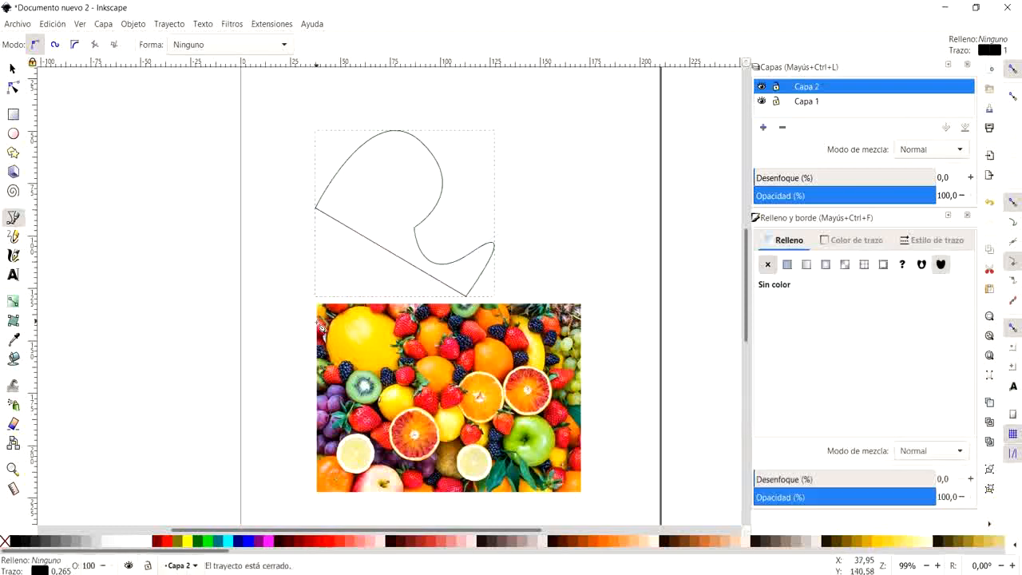
# - Move the curved path to X 50.337 mm, Y 42.891 mm and scale it to W 89.330 mm, H 78.620 mm
pyautogui.click(12, 70)
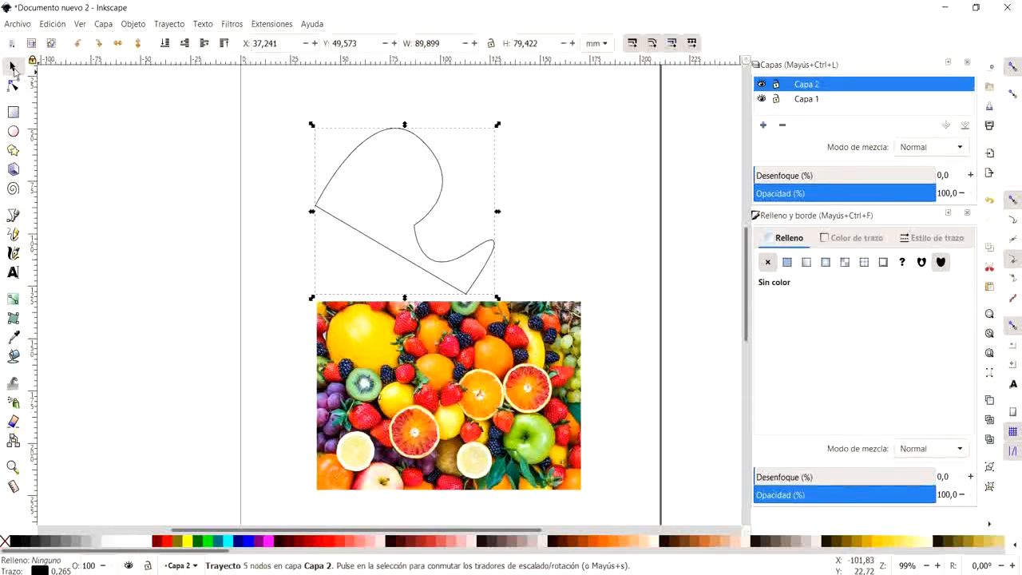
pyautogui.click(392, 198)
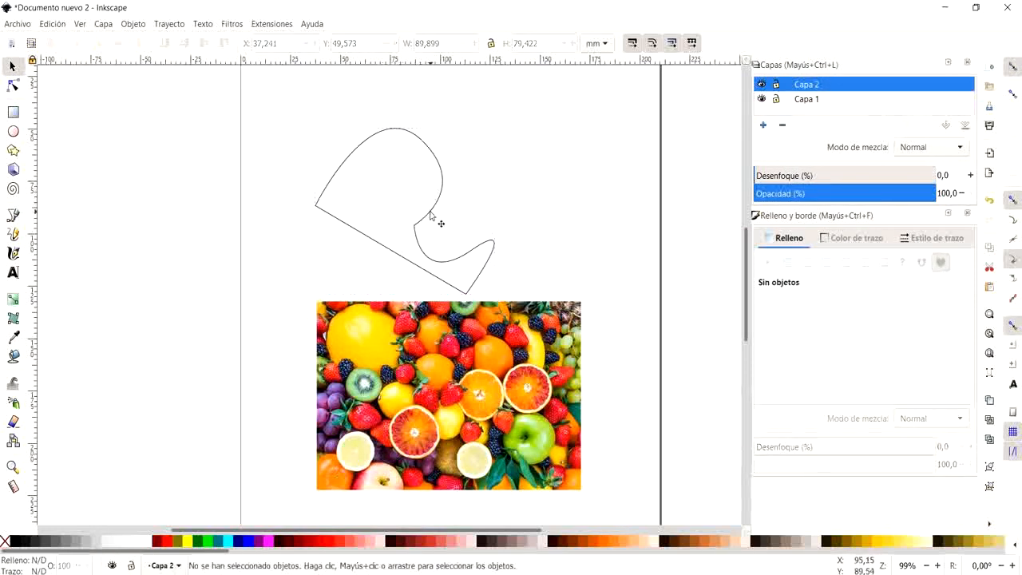
pyautogui.press('Escape')
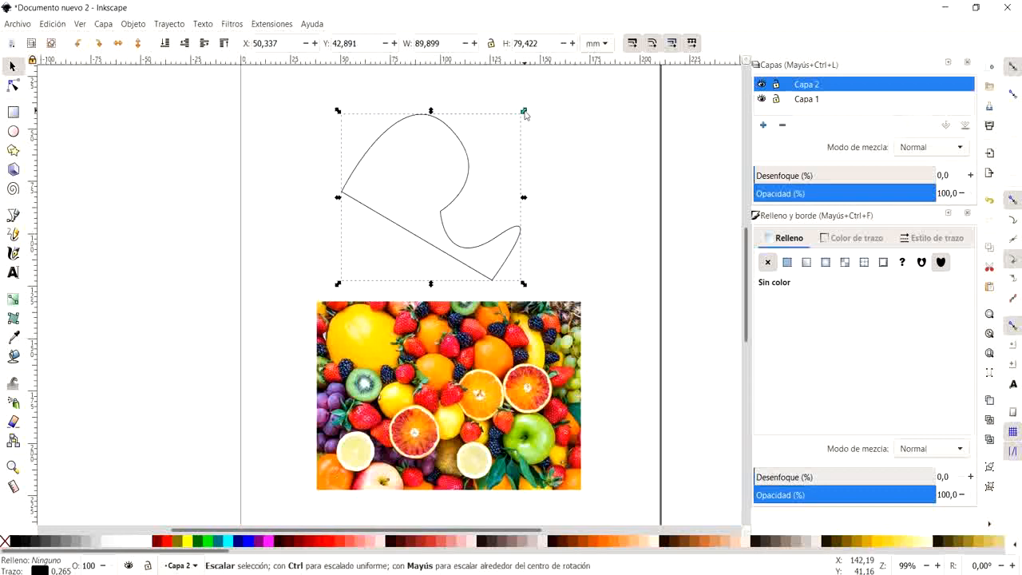
pyautogui.moveTo(524, 114)
pyautogui.mouseDown()
pyautogui.moveTo(435, 183)
pyautogui.moveTo(595, 114)
pyautogui.moveTo(526, 113)
pyautogui.moveTo(458, 187)
pyautogui.moveTo(511, 176)
pyautogui.moveTo(527, 125)
pyautogui.moveTo(493, 148)
pyautogui.moveTo(554, 103)
pyautogui.moveTo(540, 114)
pyautogui.moveTo(529, 103)
pyautogui.mouseUp()
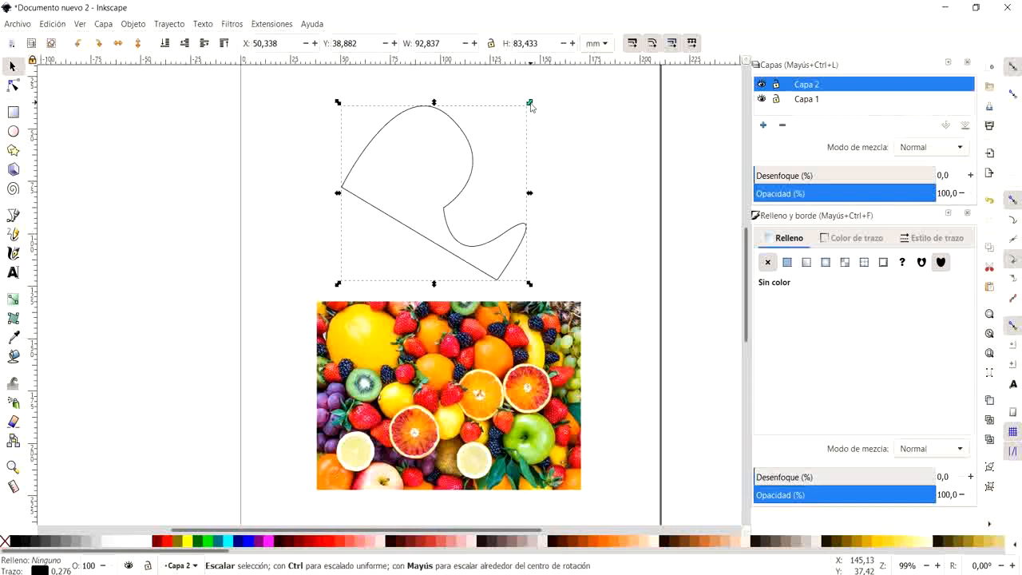
pyautogui.press('ctrl')
pyautogui.moveTo(530, 104)
pyautogui.mouseDown()
pyautogui.moveTo(460, 183)
pyautogui.moveTo(486, 169)
pyautogui.moveTo(543, 109)
pyautogui.moveTo(435, 185)
pyautogui.moveTo(559, 107)
pyautogui.moveTo(611, 207)
pyautogui.moveTo(401, 133)
pyautogui.moveTo(503, 139)
pyautogui.moveTo(508, 99)
pyautogui.moveTo(522, 113)
pyautogui.mouseUp()
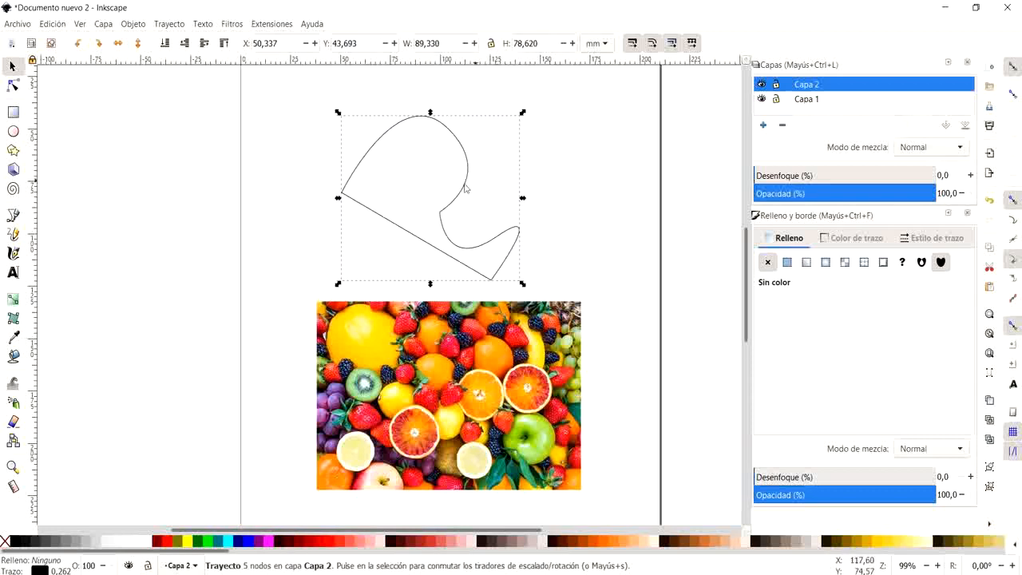
# - Rotate the curved path until its long straight edge is nearly vertical and place it over the fruit image at X 82.372 mm, Y 132.594 mm
pyautogui.click(484, 166)
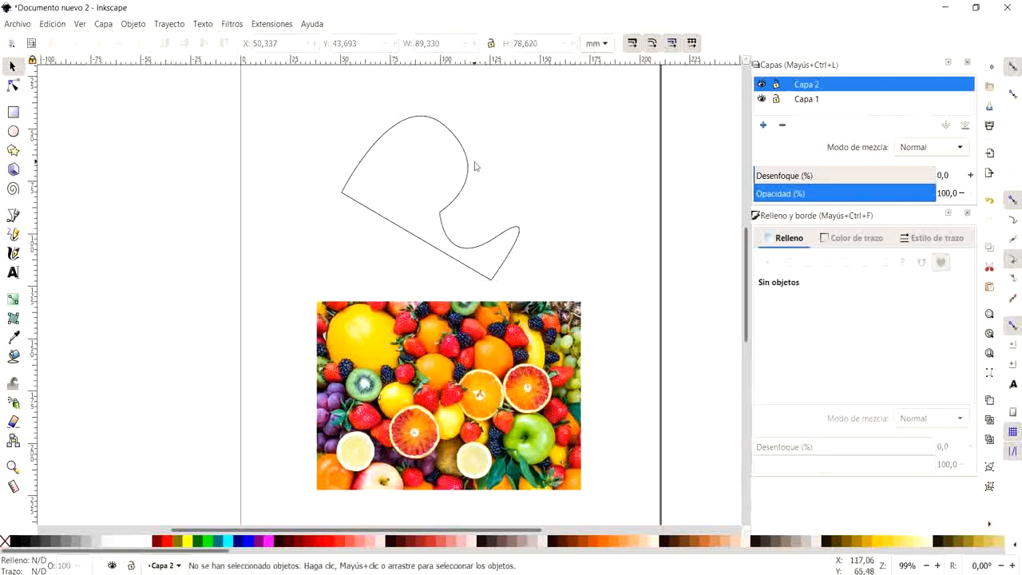
pyautogui.click(470, 168)
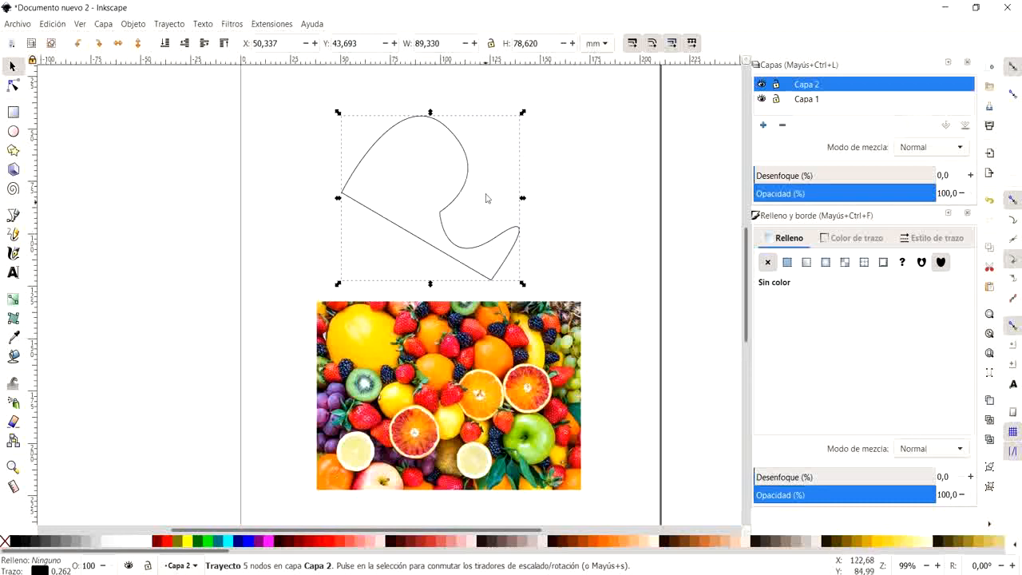
pyautogui.click(468, 192)
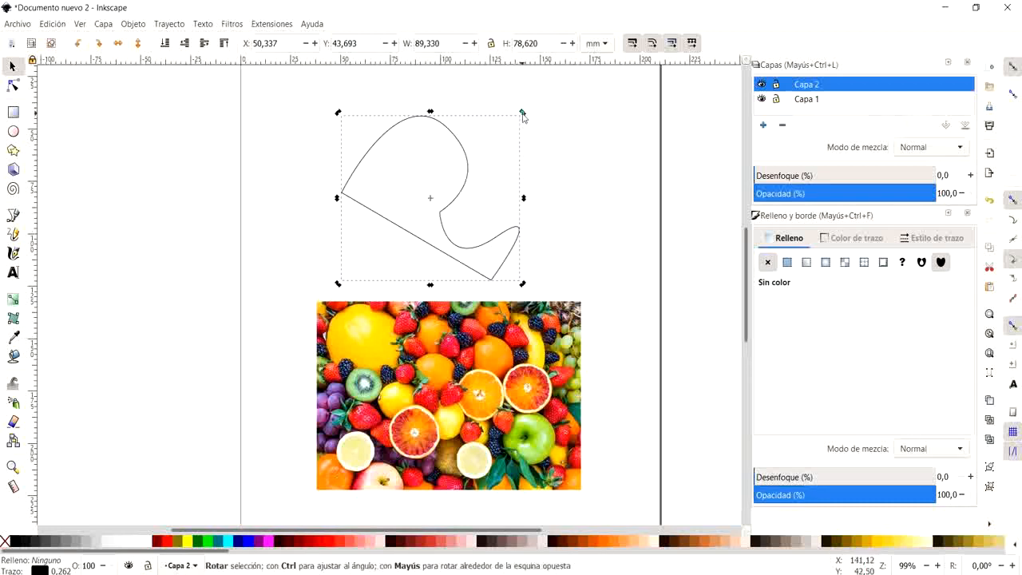
pyautogui.moveTo(522, 113); pyautogui.dragTo(493, 405)
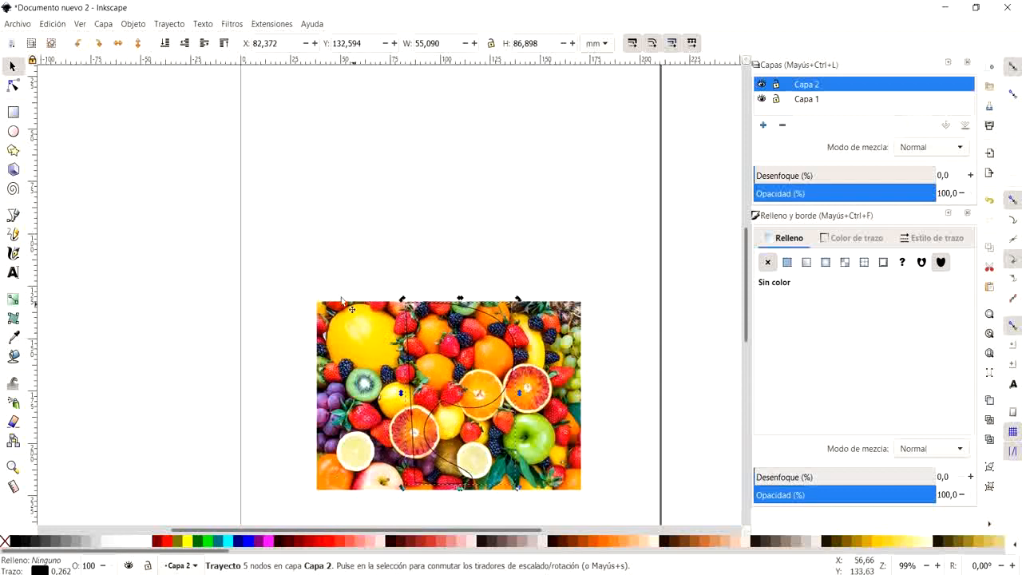
# - Clip the fruit image to the rotated curved path and move the clipped image to X 67.543 mm, Y 72.590 mm
pyautogui.moveTo(289, 264); pyautogui.dragTo(607, 521)
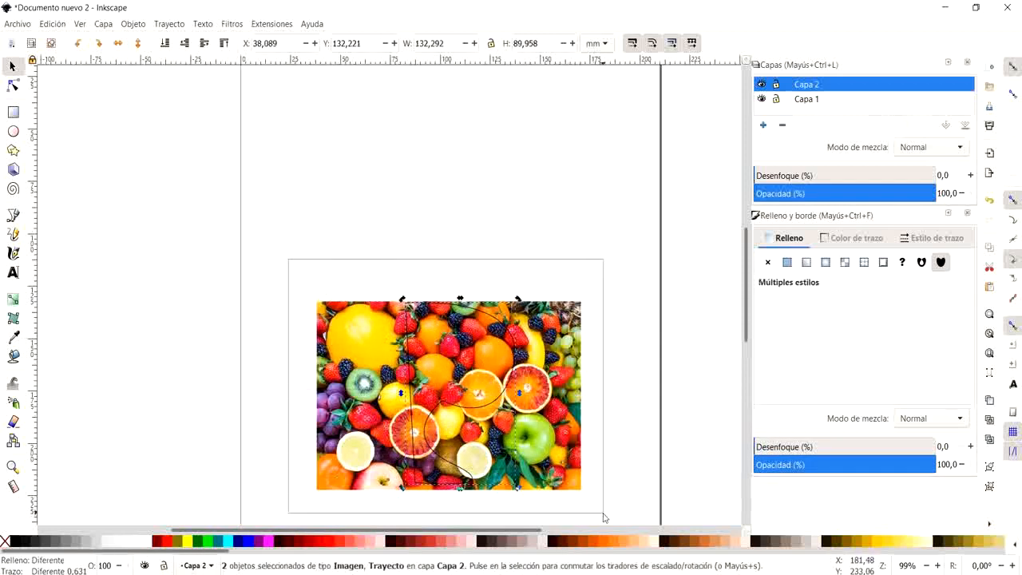
pyautogui.click(141, 26)
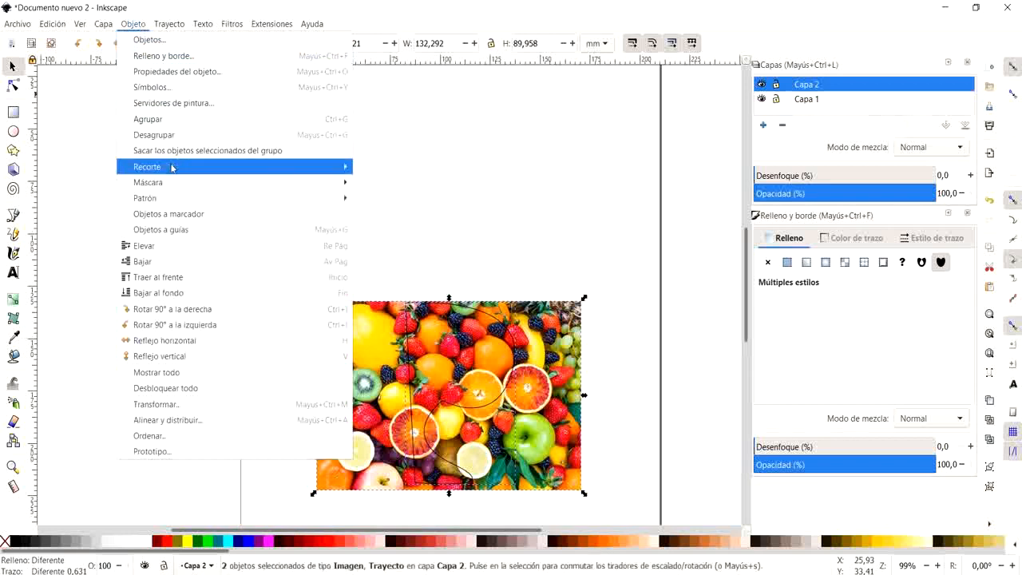
pyautogui.moveTo(172, 168)
pyautogui.click(383, 167)
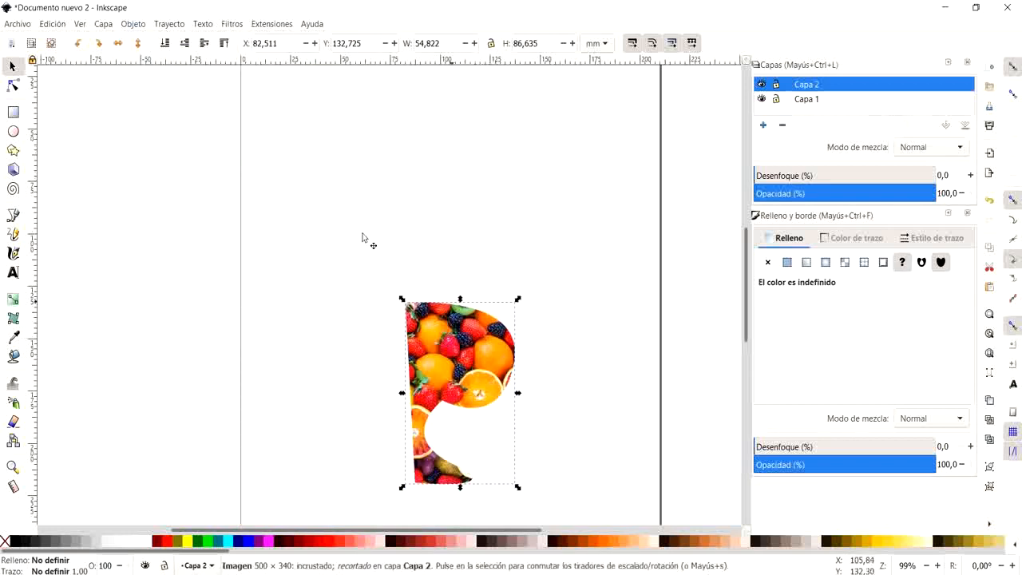
pyautogui.moveTo(471, 371); pyautogui.dragTo(443, 246)
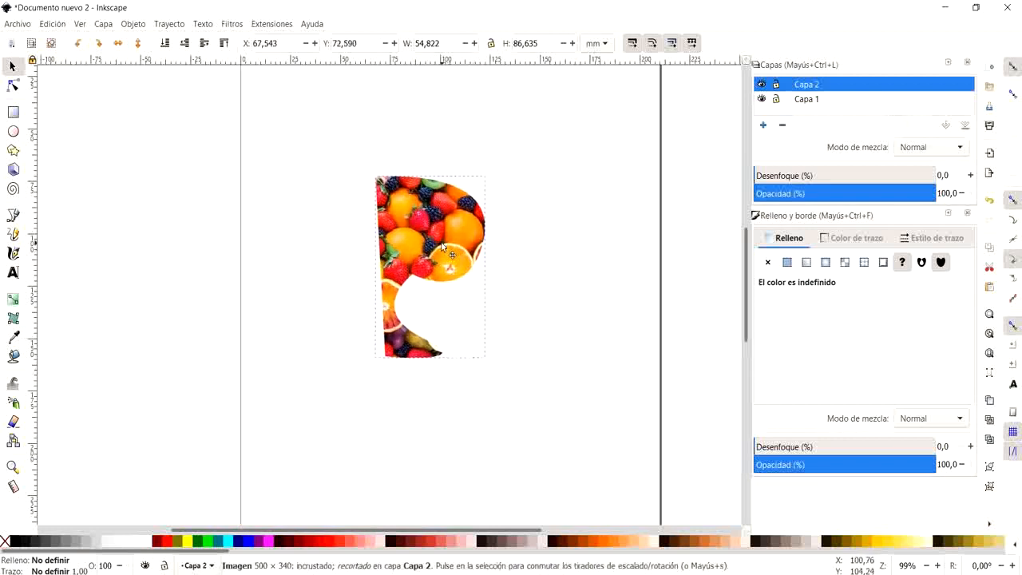
pyautogui.click(612, 294)
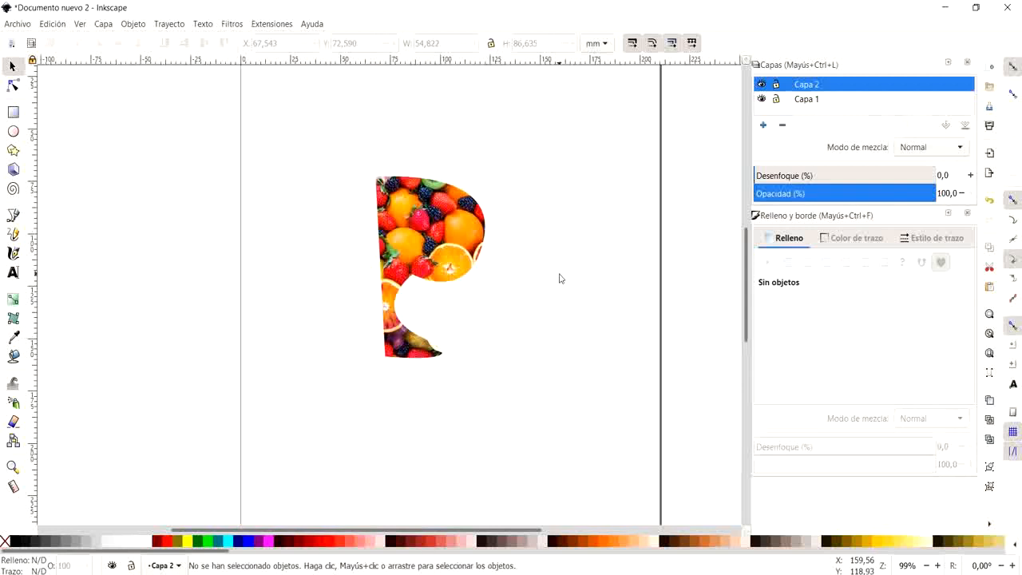
pyautogui.click(133, 23)
pyautogui.moveTo(161, 23)
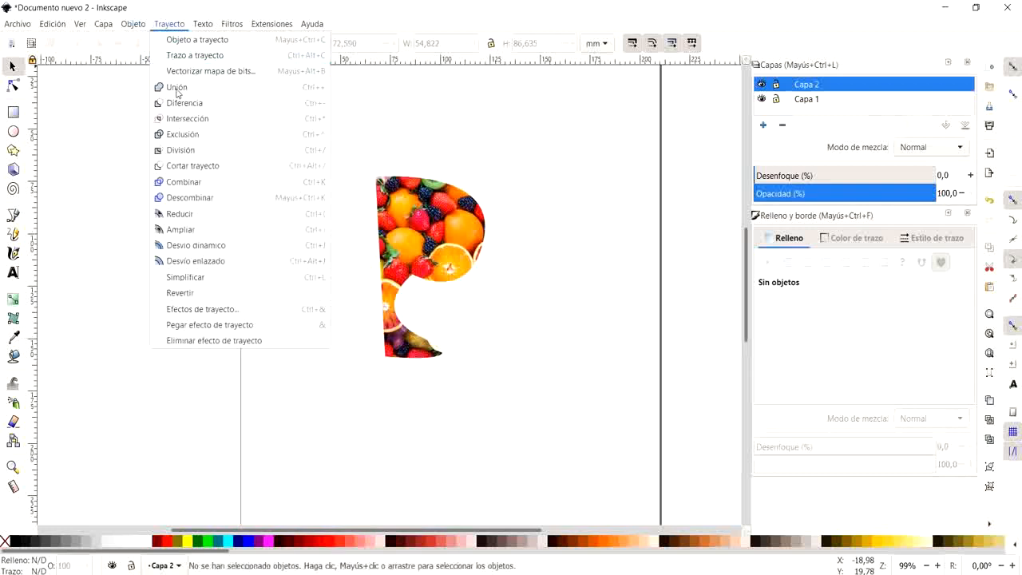
pyautogui.moveTo(272, 23)
pyautogui.click(356, 5)
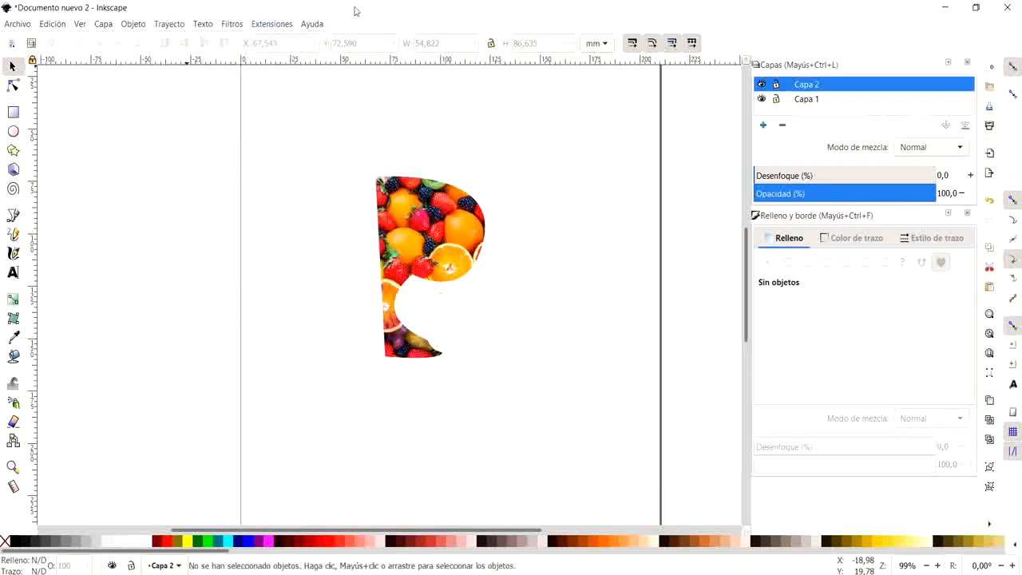